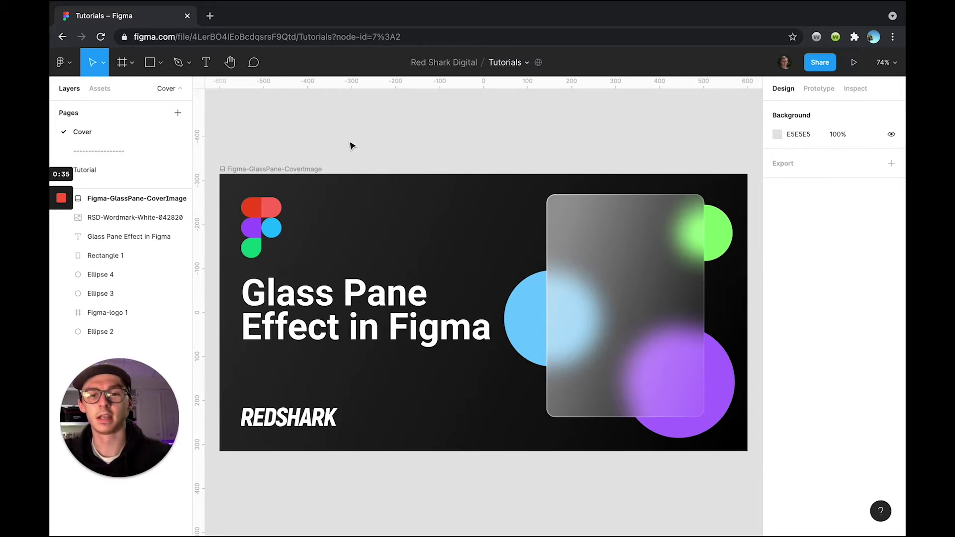
Select the finished glass pane to see its linear fill, linear stroke and background blur
click(558, 254)
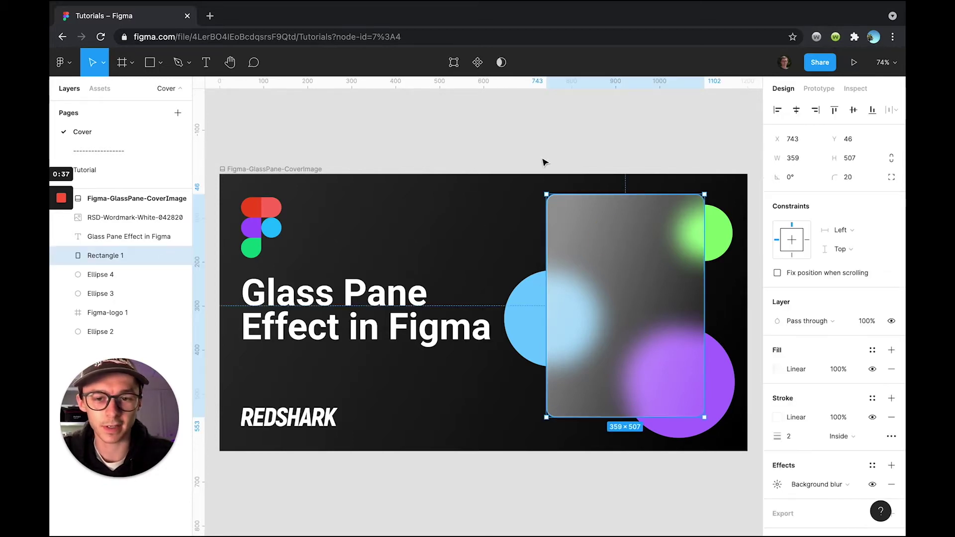
Clear the glass pane selection on the Cover page
click(572, 131)
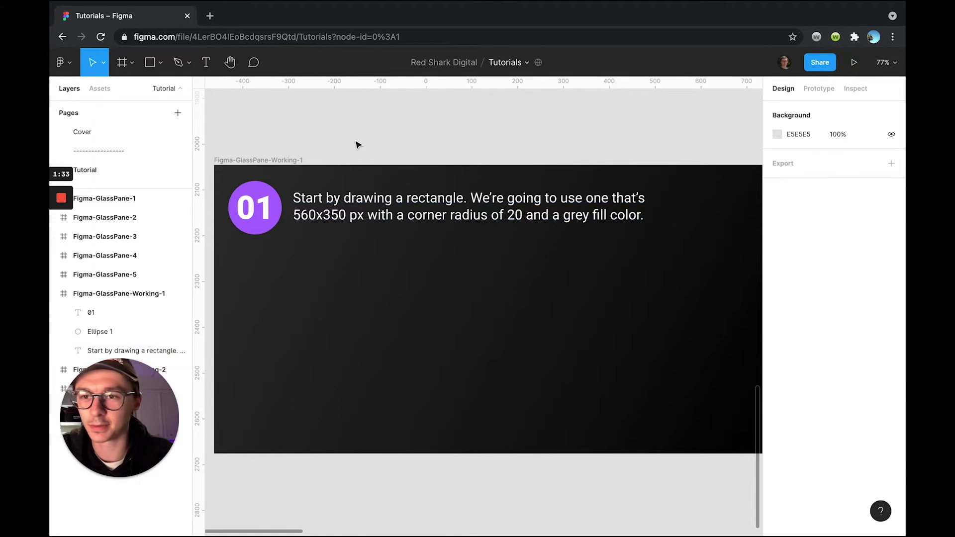
Draw a rectangle in the step 01 frame, sized 560×350, placed below the text
click(149, 62)
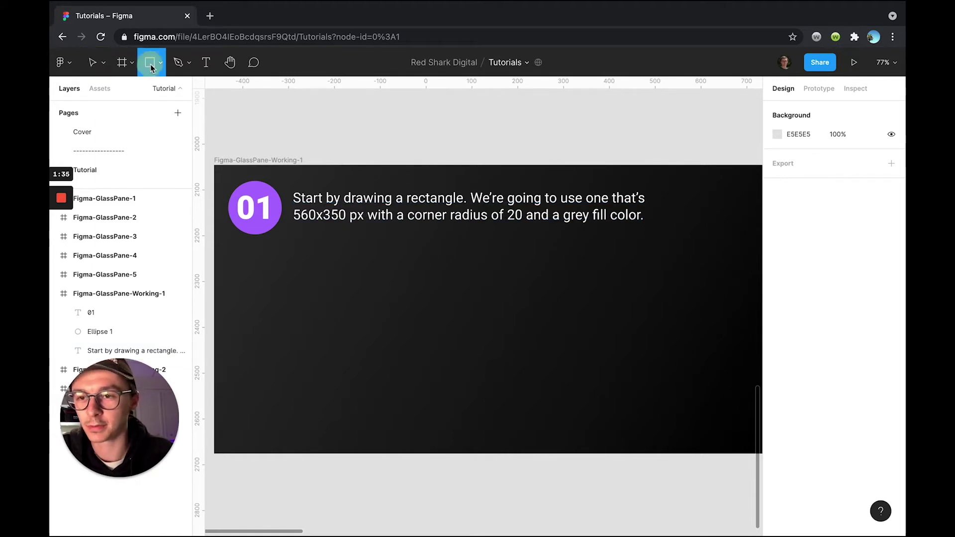
click(460, 321)
drag(460, 323, 472, 326)
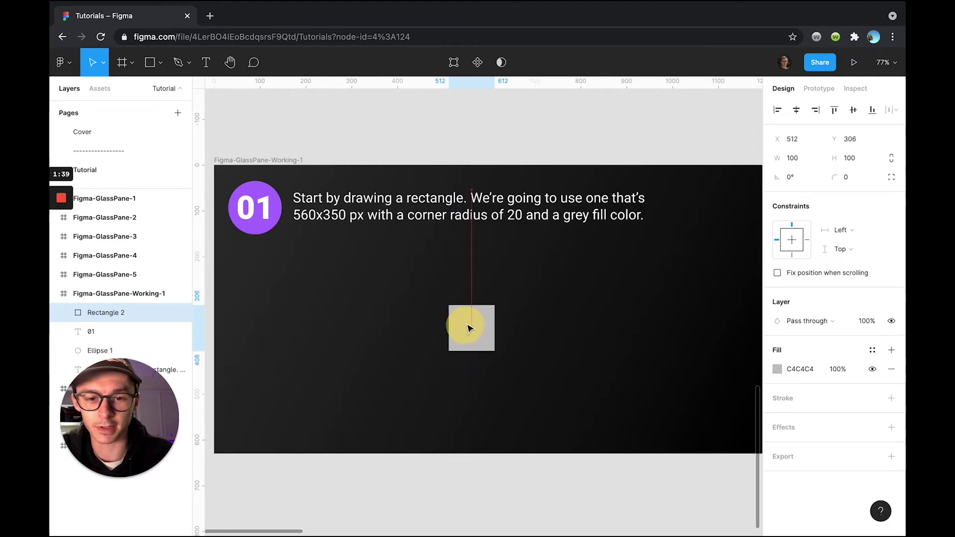
click(813, 159)
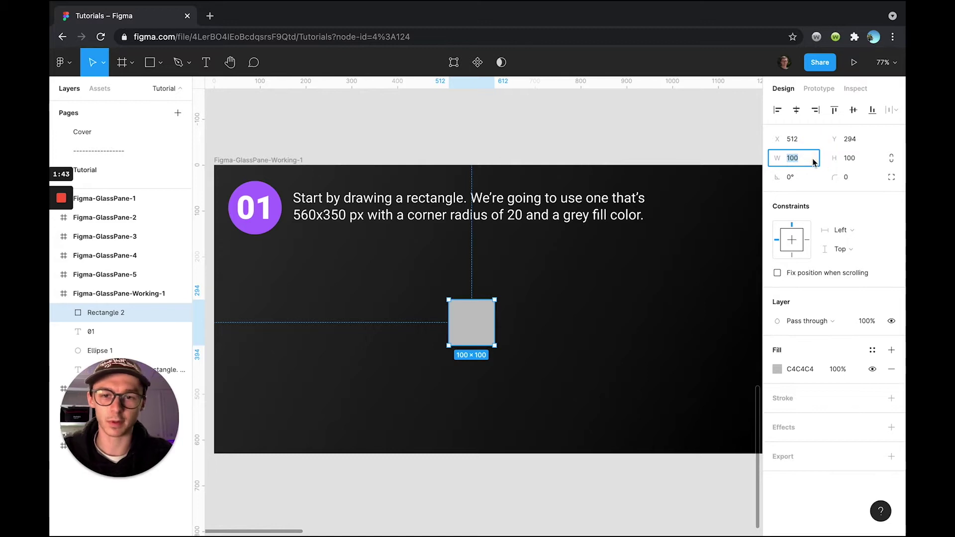
text(560)
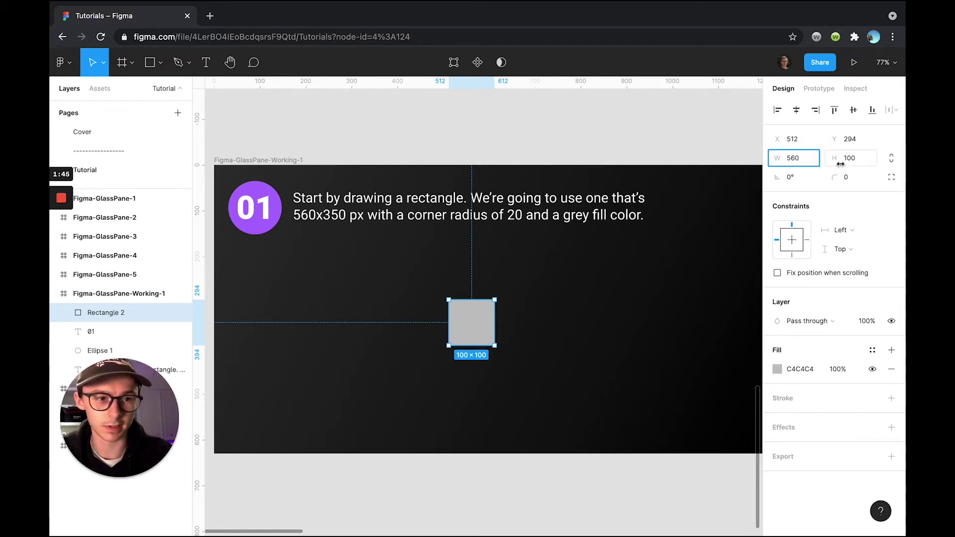
click(863, 160)
text(3)
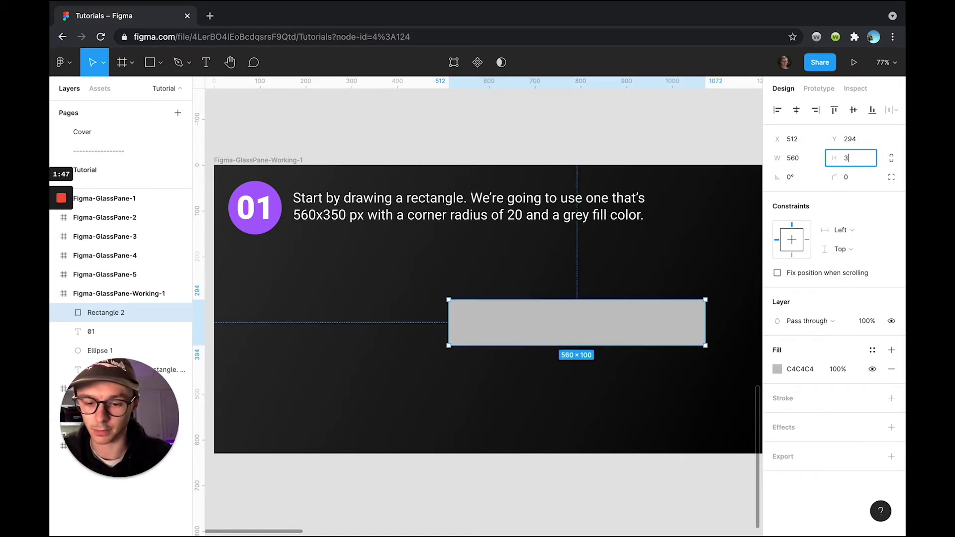
text(50)
key(Return)
drag(552, 333, 484, 318)
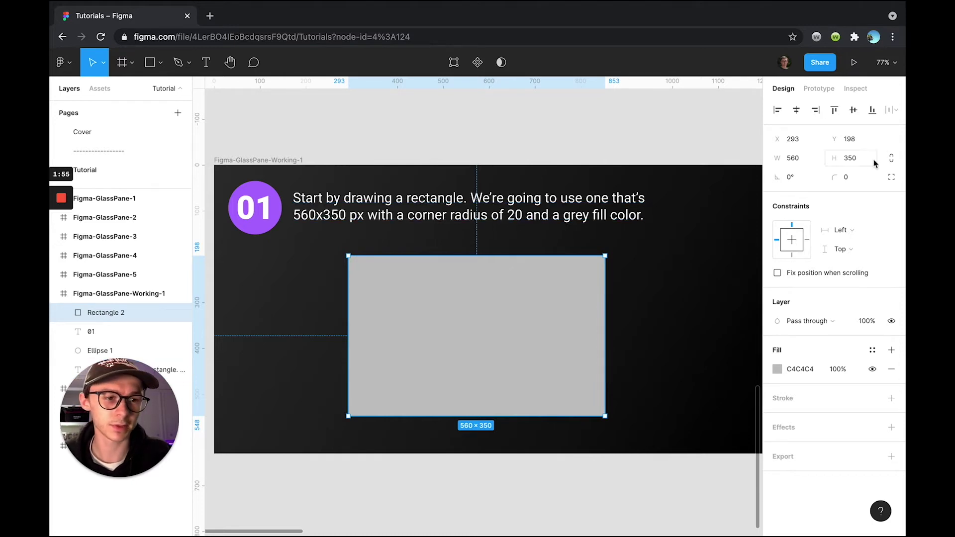
Round the rectangle's corners with a 20 px radius
click(849, 179)
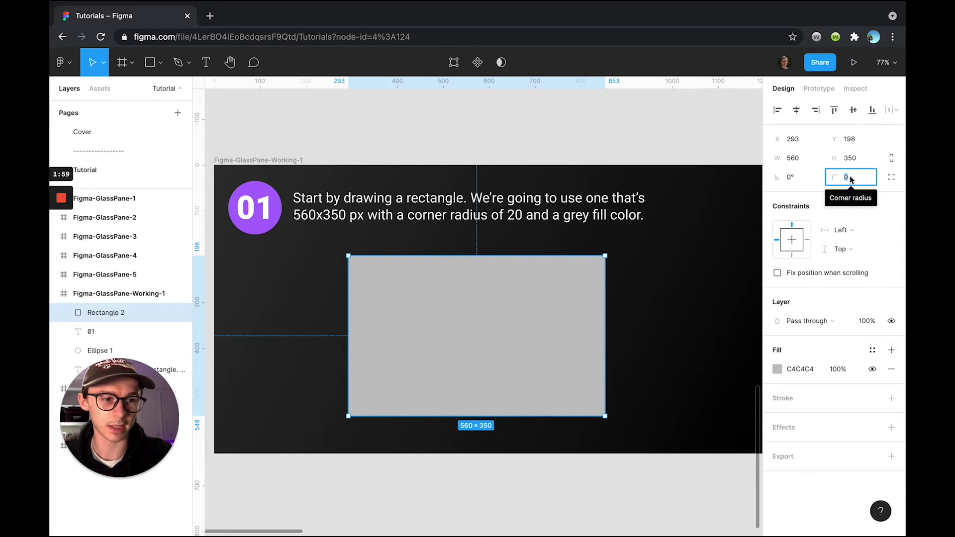
text(20)
key(Return)
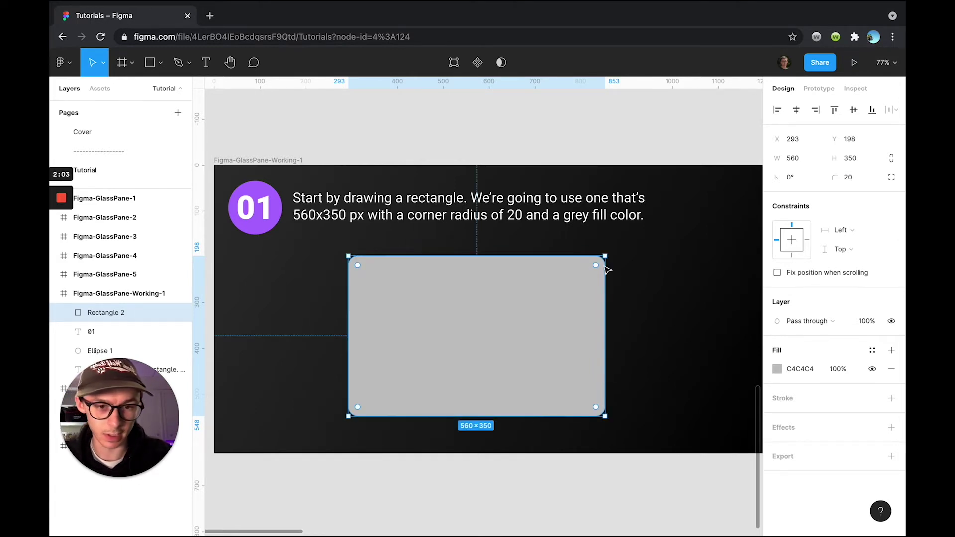
click(491, 149)
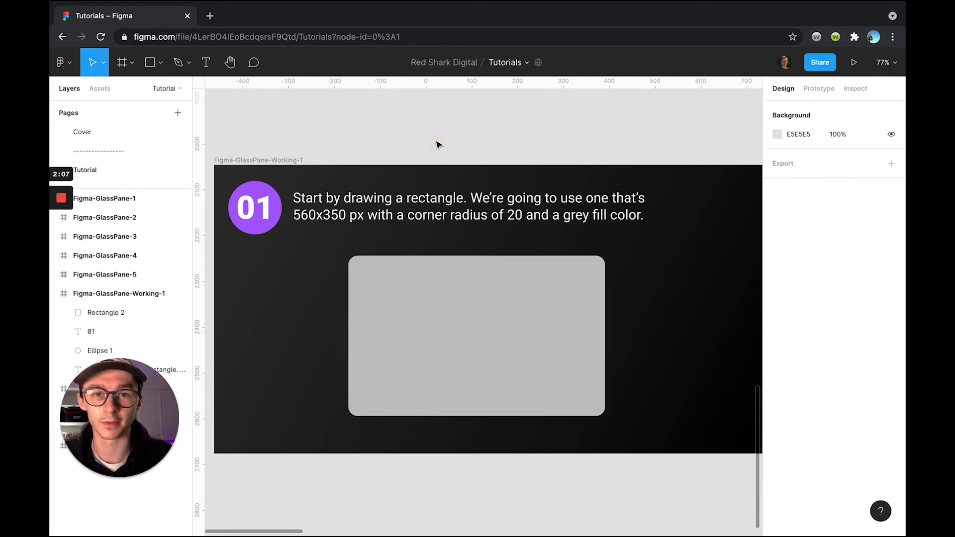
click(377, 344)
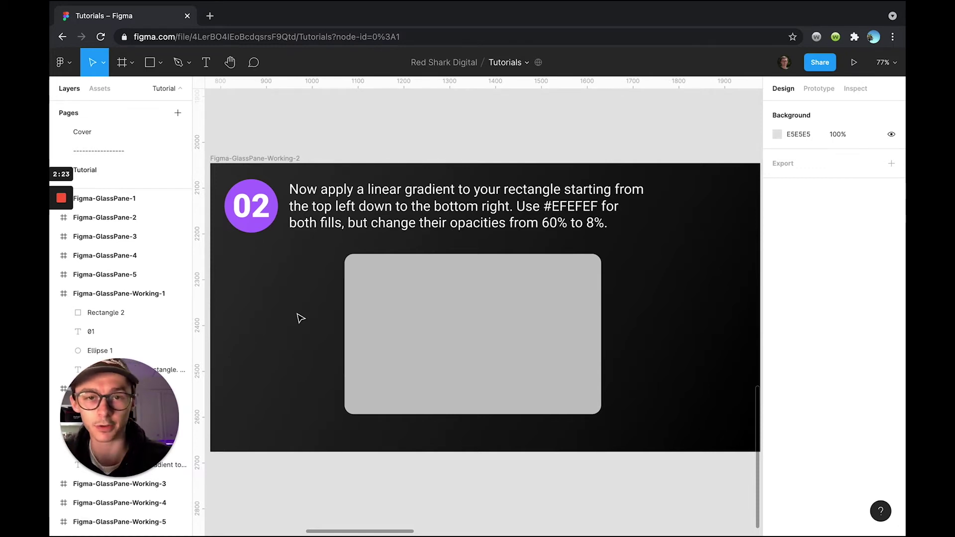
Change the step 02 rectangle's fill to a linear gradient
click(356, 272)
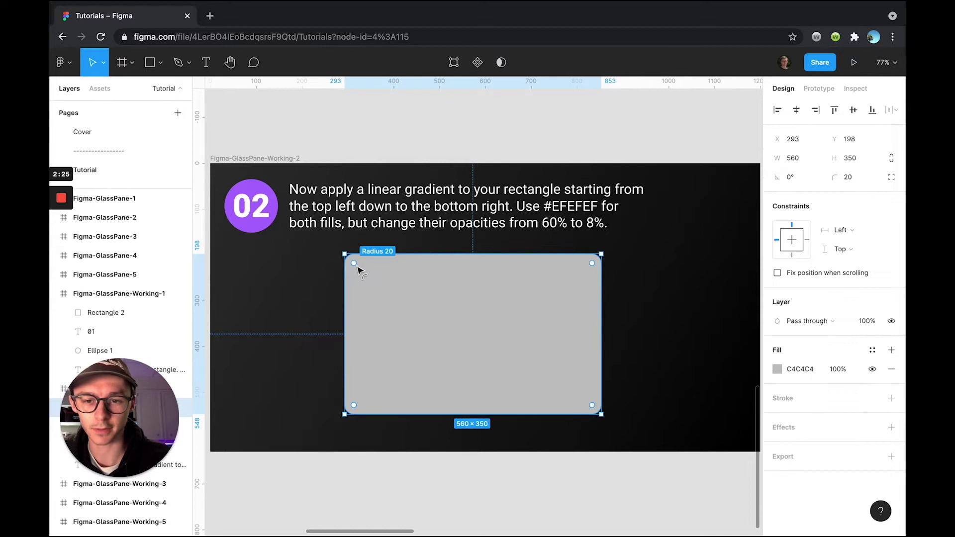
mouse_move(589, 407)
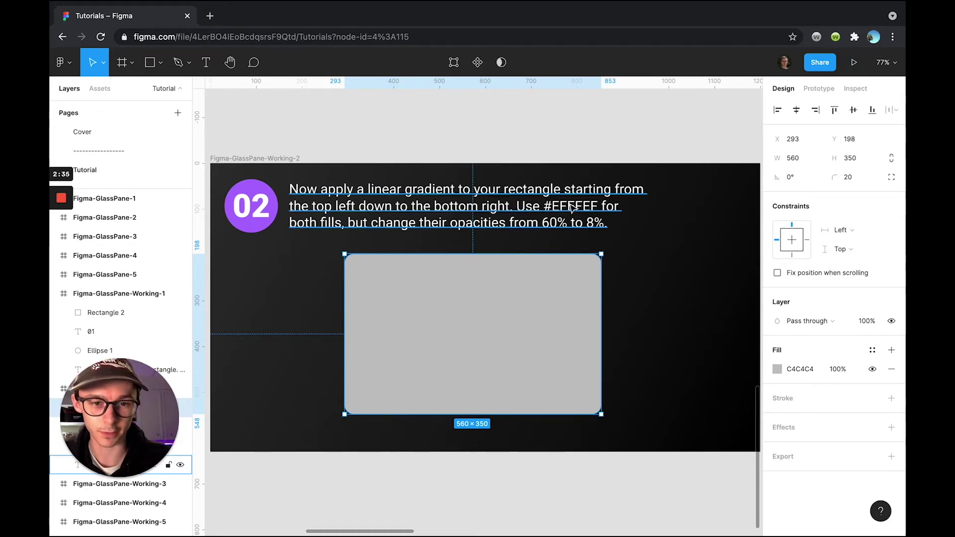
click(315, 342)
click(431, 347)
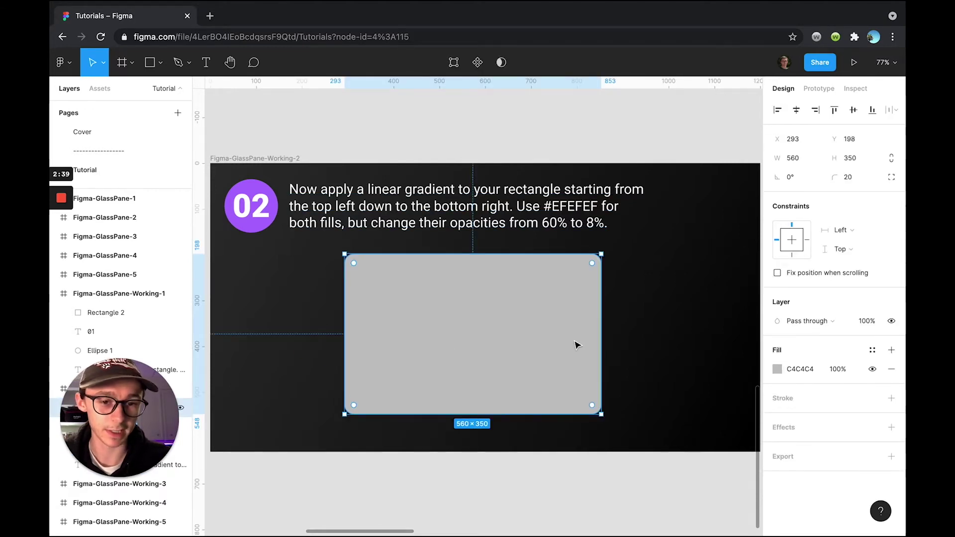
click(777, 369)
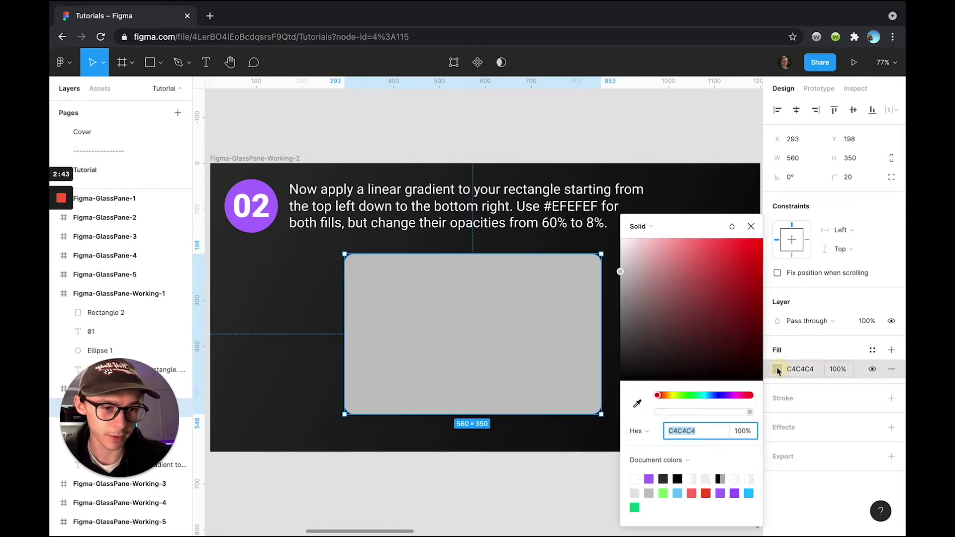
click(674, 227)
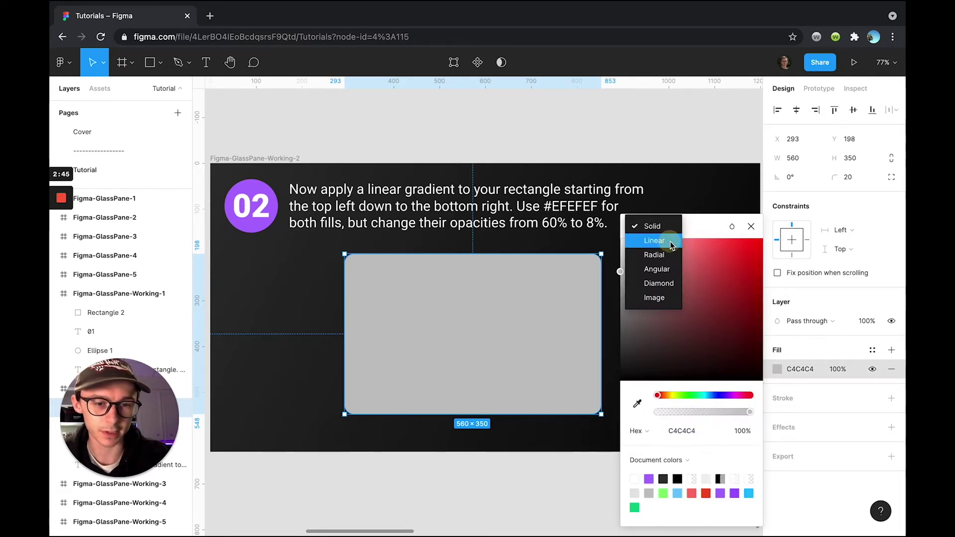
click(670, 241)
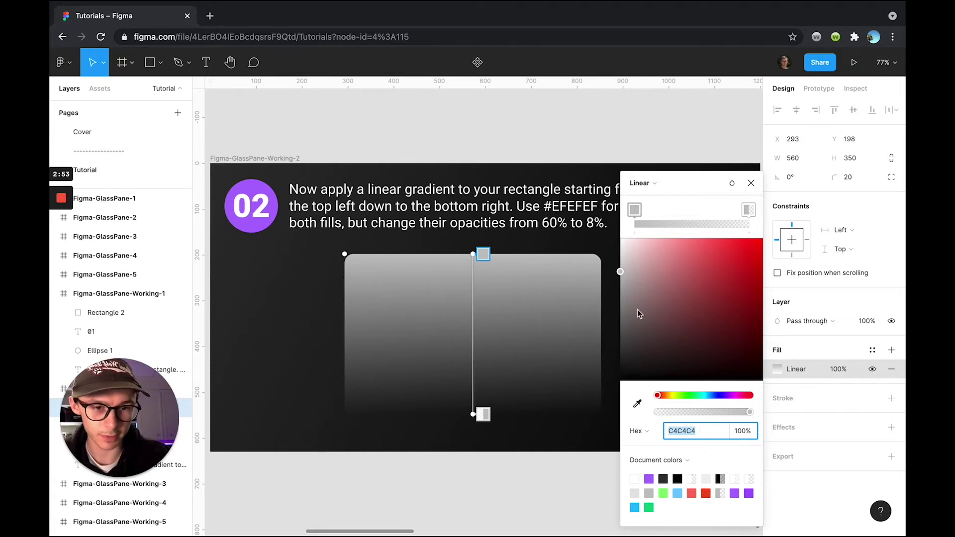
Set both gradient stops to #EFEFEF, the first at 60% and the second at 8% opacity
click(711, 431)
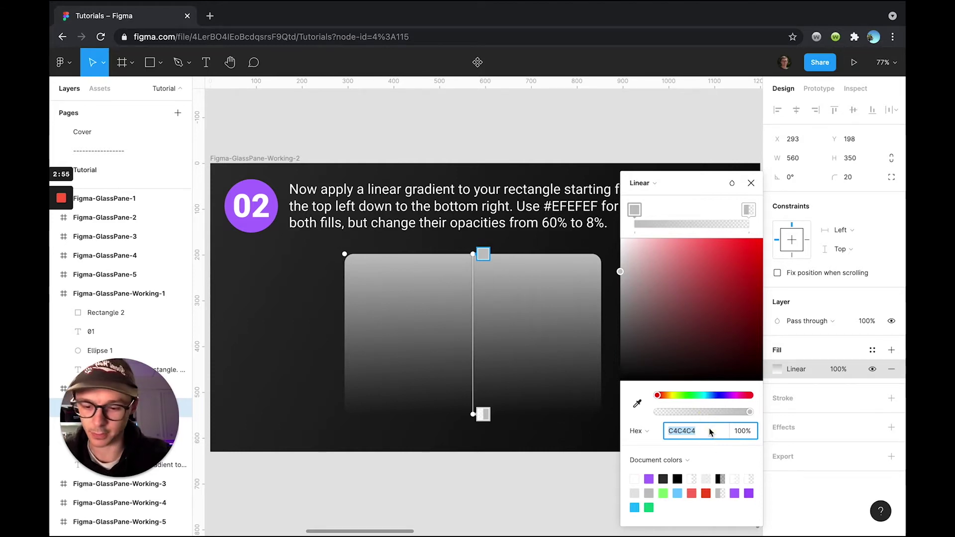
text(EFEFEF)
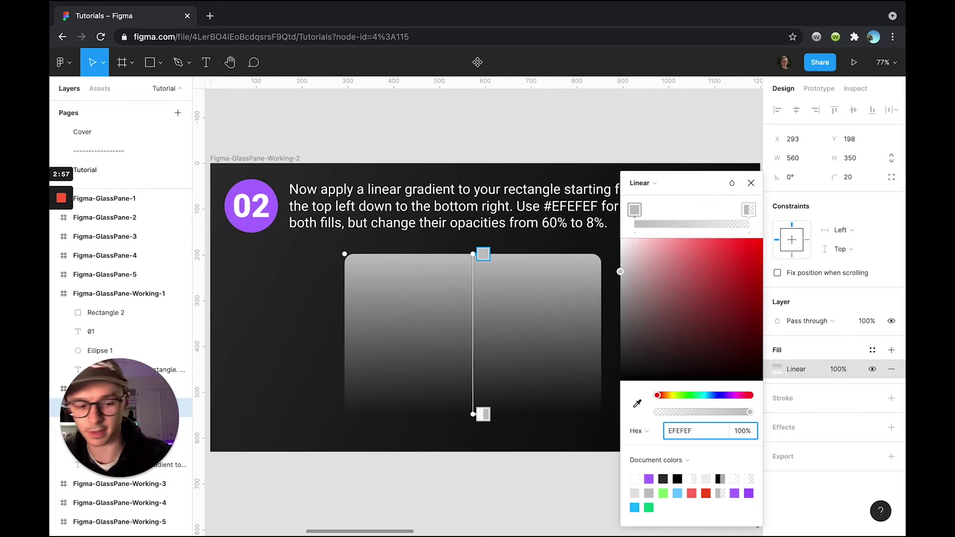
key(Return)
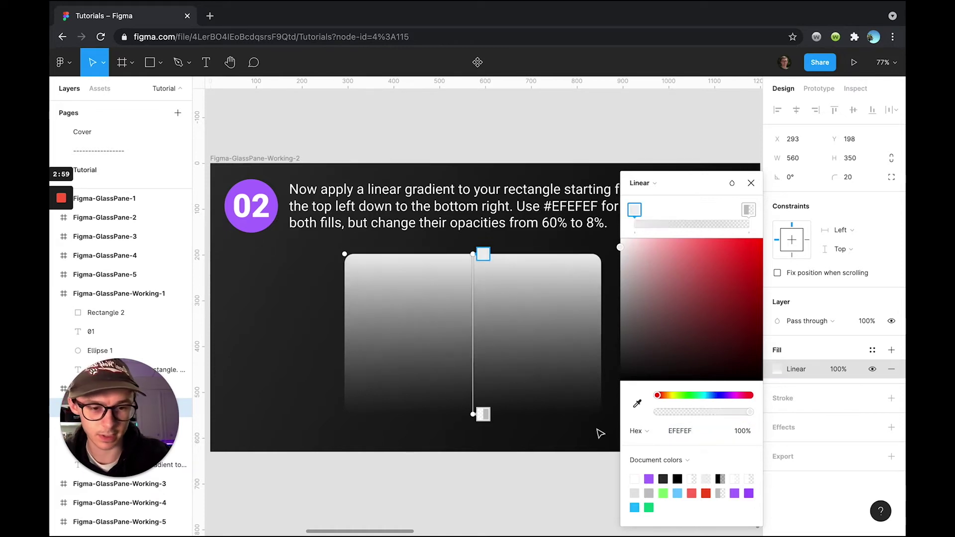
click(741, 432)
text(60)
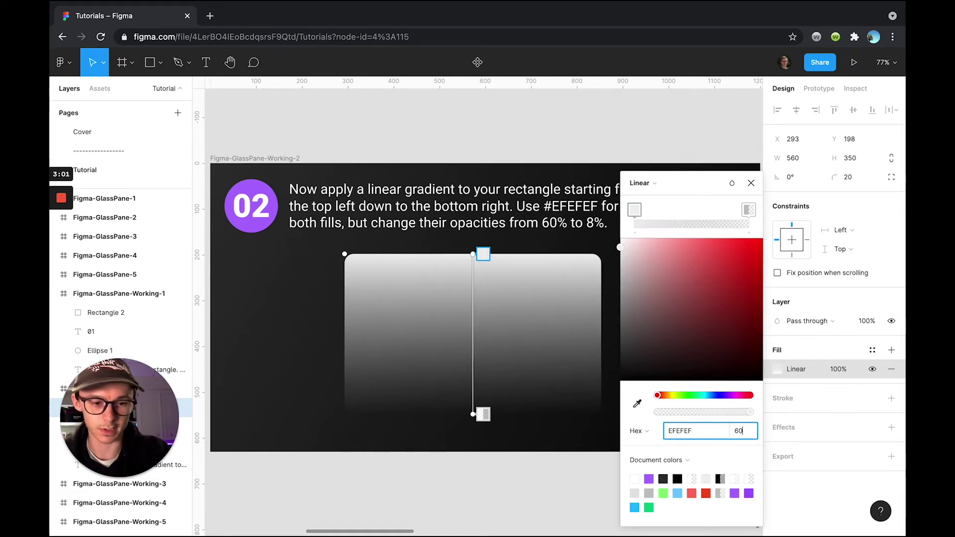
key(Return)
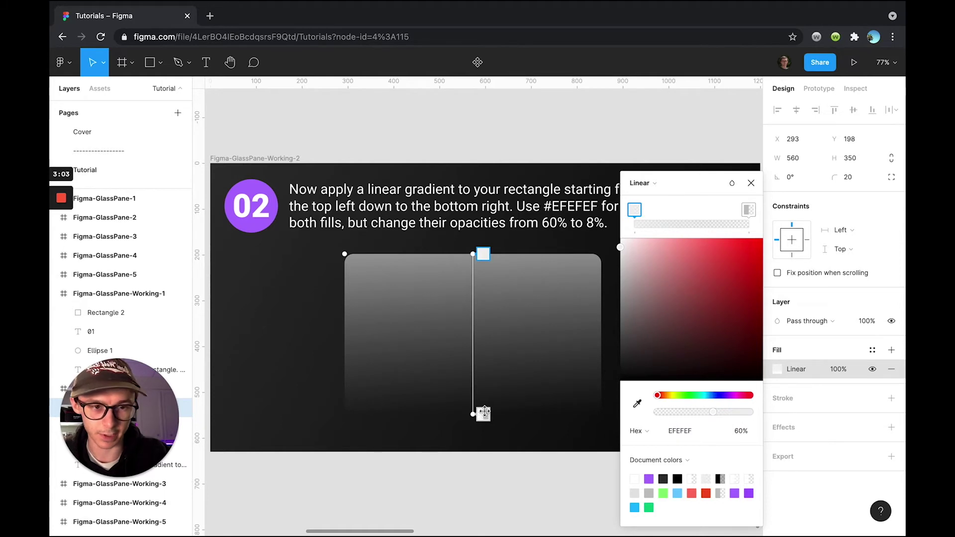
click(748, 210)
click(688, 432)
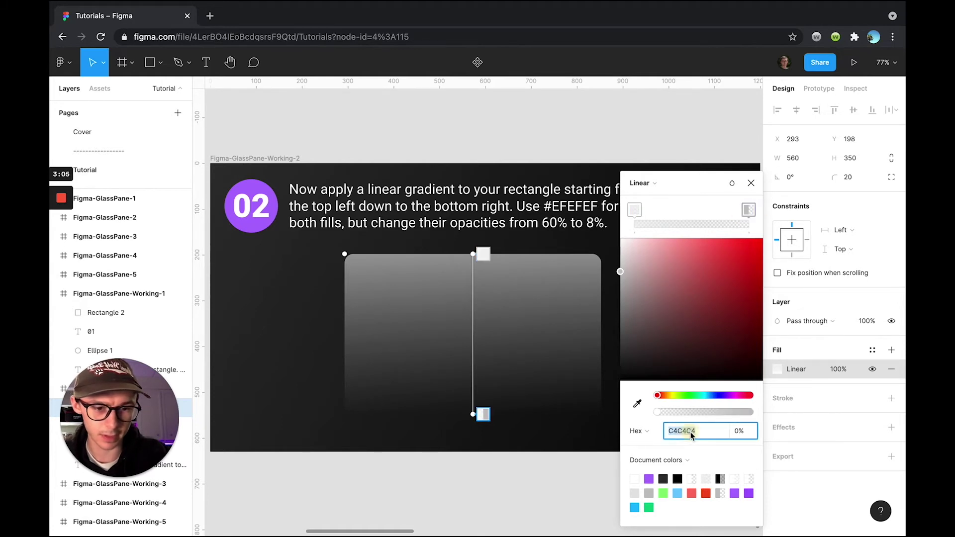
text(EFEFEF)
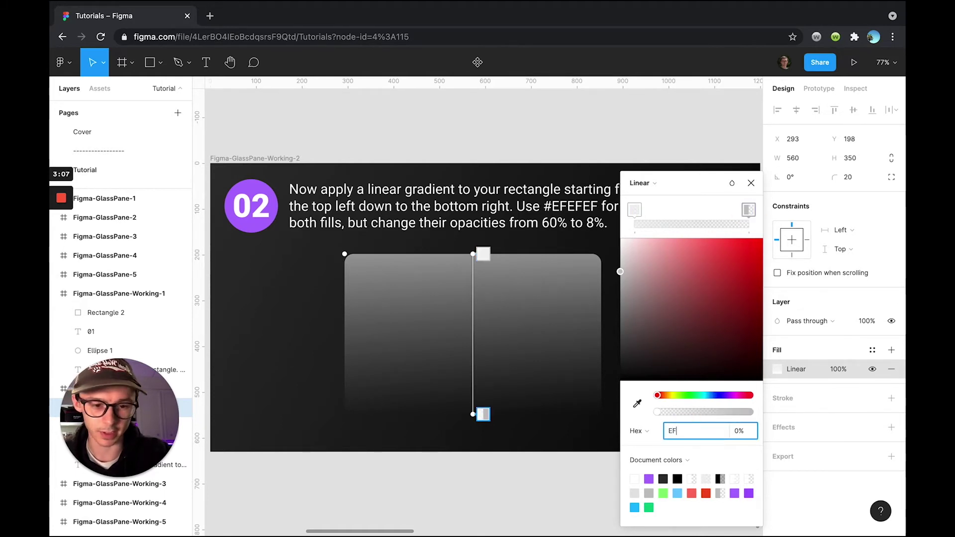
click(739, 431)
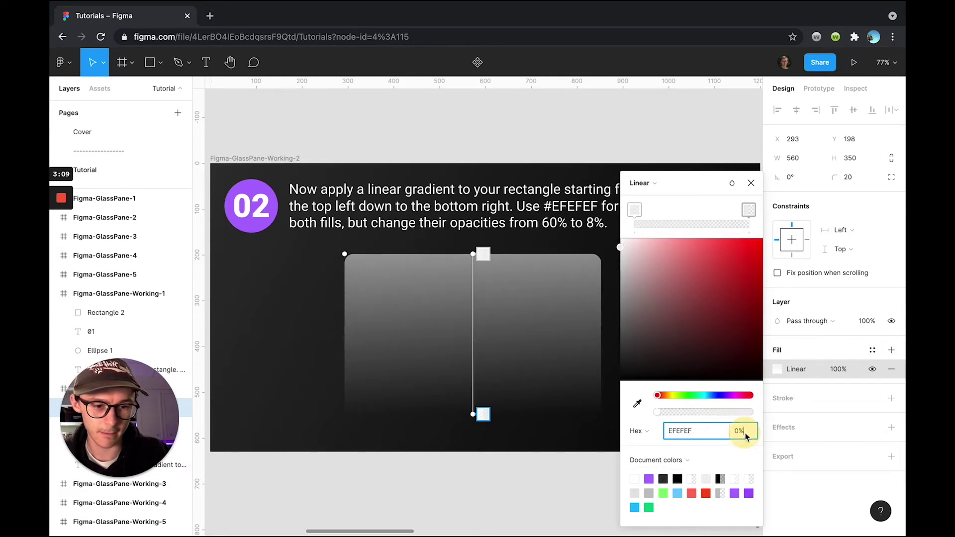
text(8)
key(Return)
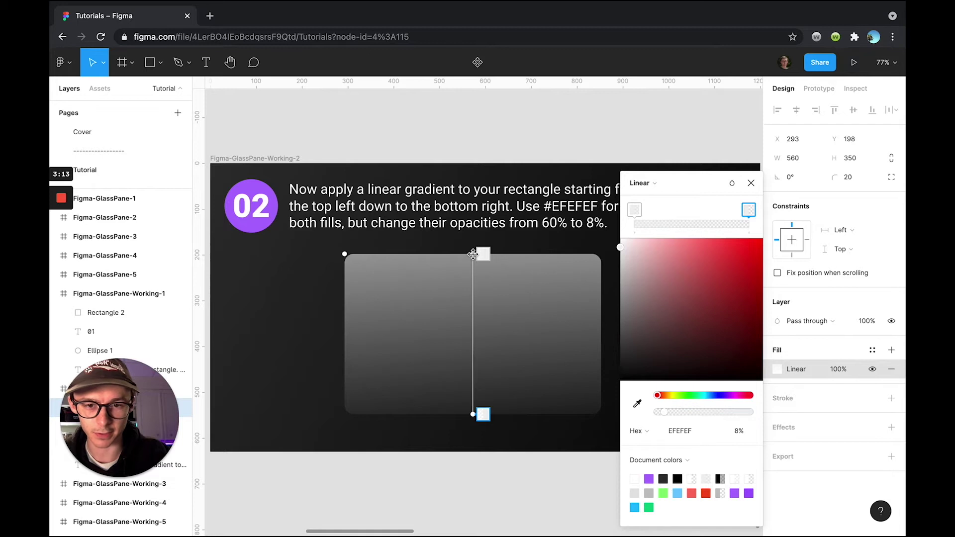
Run the gradient from the rectangle's top-left corner to its bottom-right corner
drag(473, 254, 367, 266)
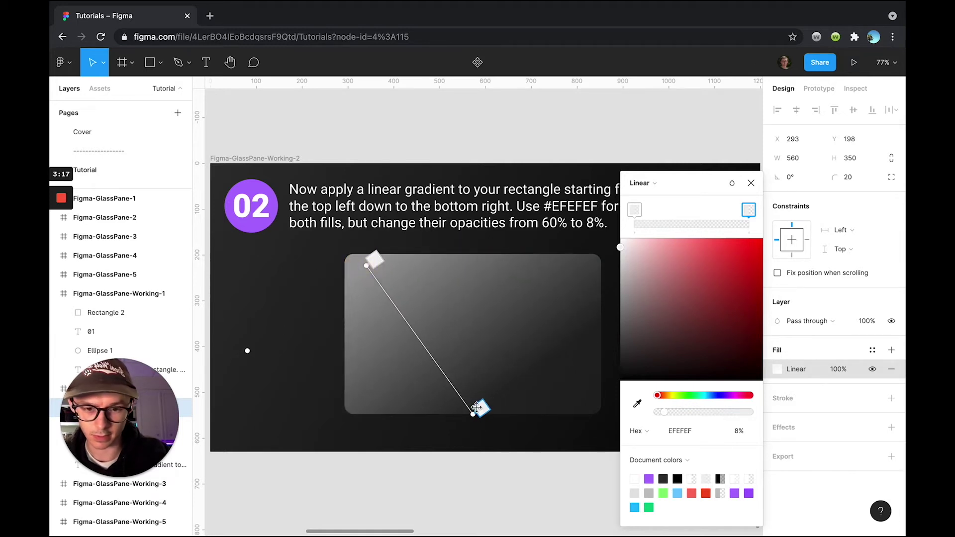
drag(477, 408, 589, 407)
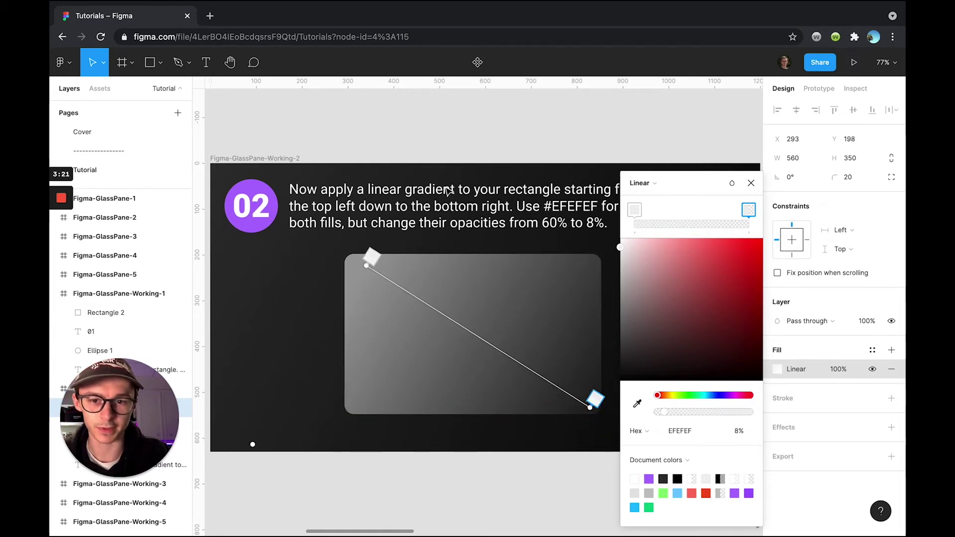
click(751, 183)
click(612, 123)
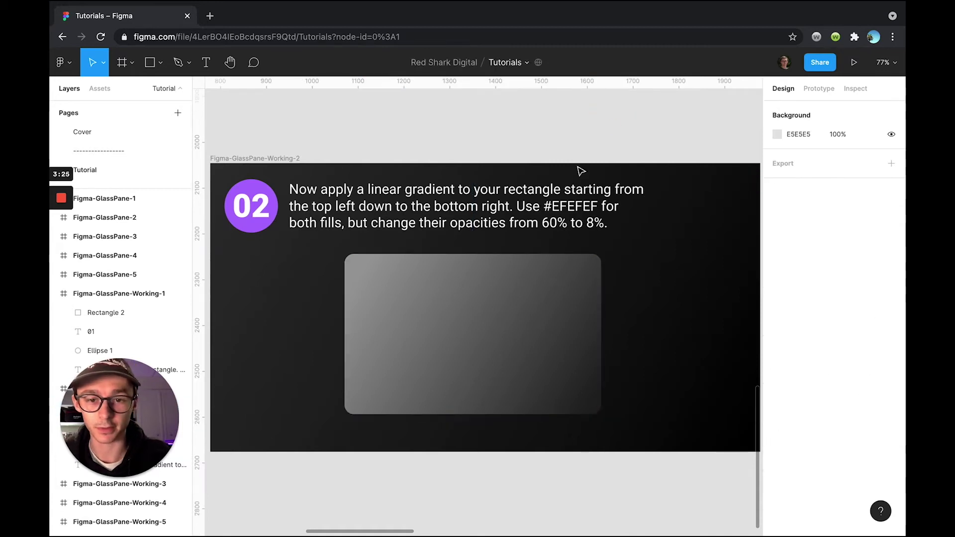
click(501, 301)
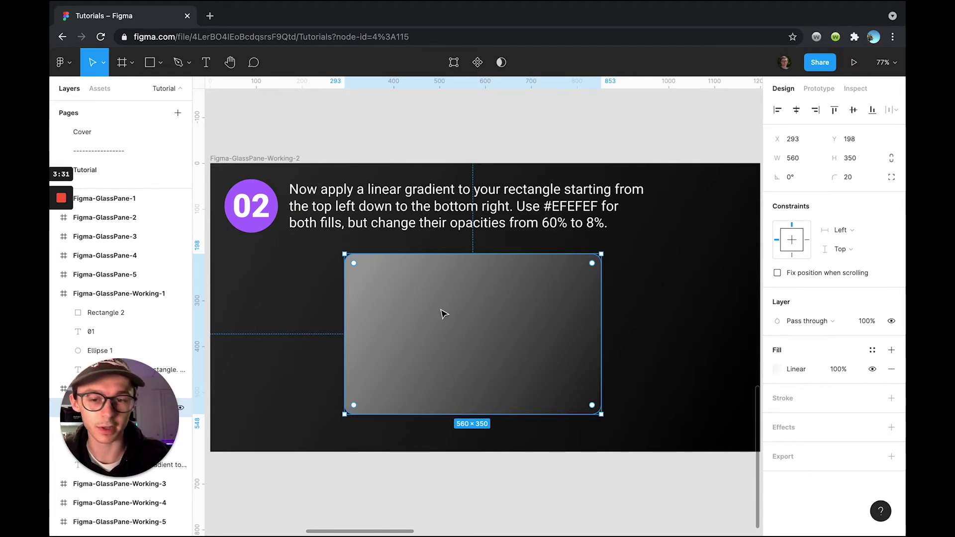
click(487, 144)
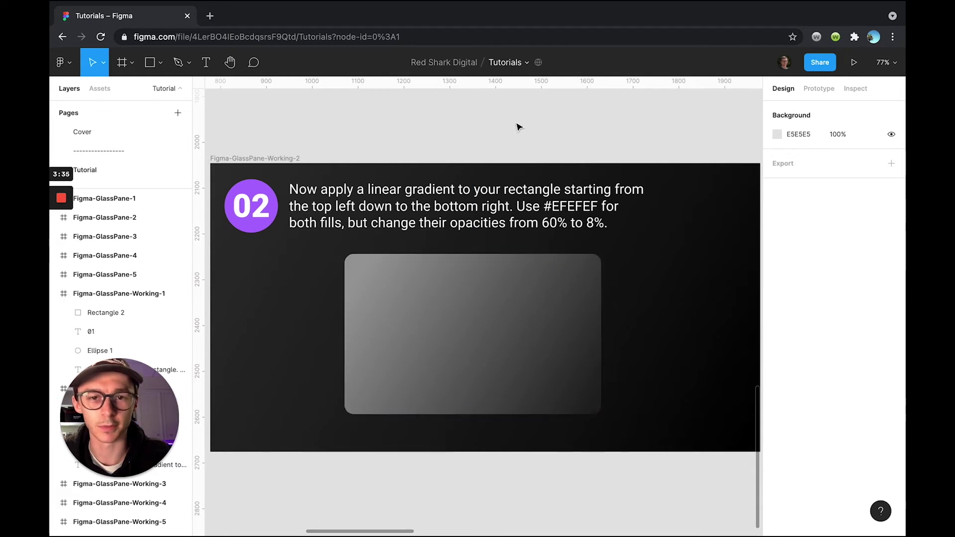
click(439, 318)
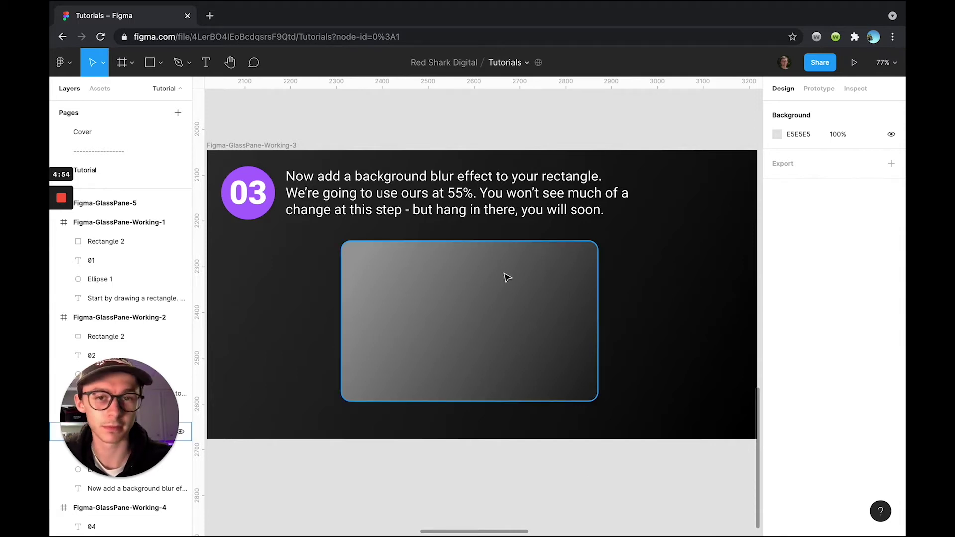
Add a Background blur effect of 55 to the step 03 gradient rectangle
click(421, 303)
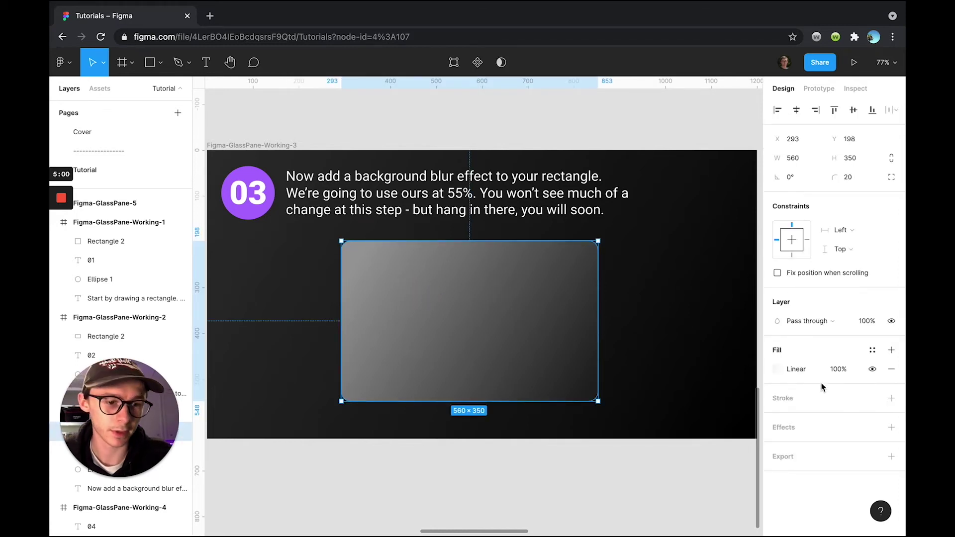
click(891, 427)
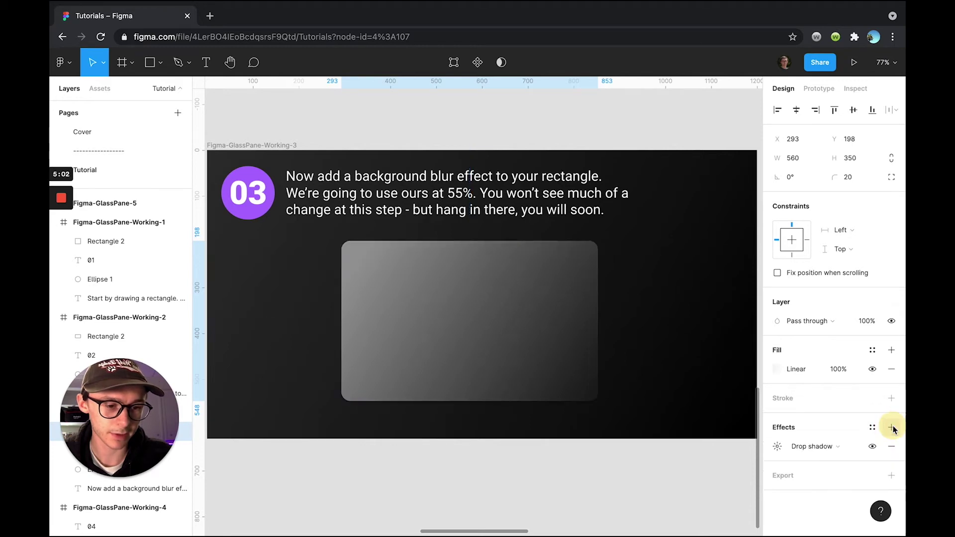
click(852, 447)
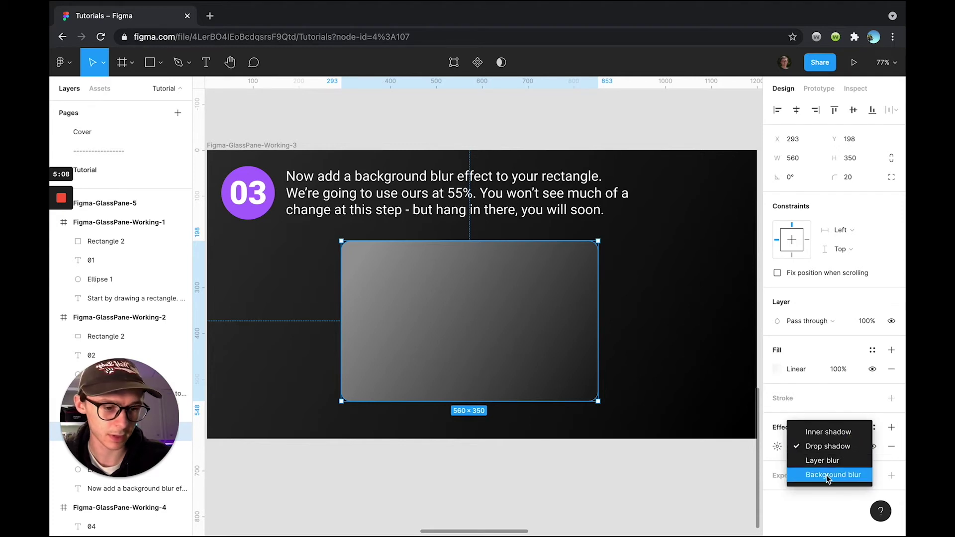
click(811, 475)
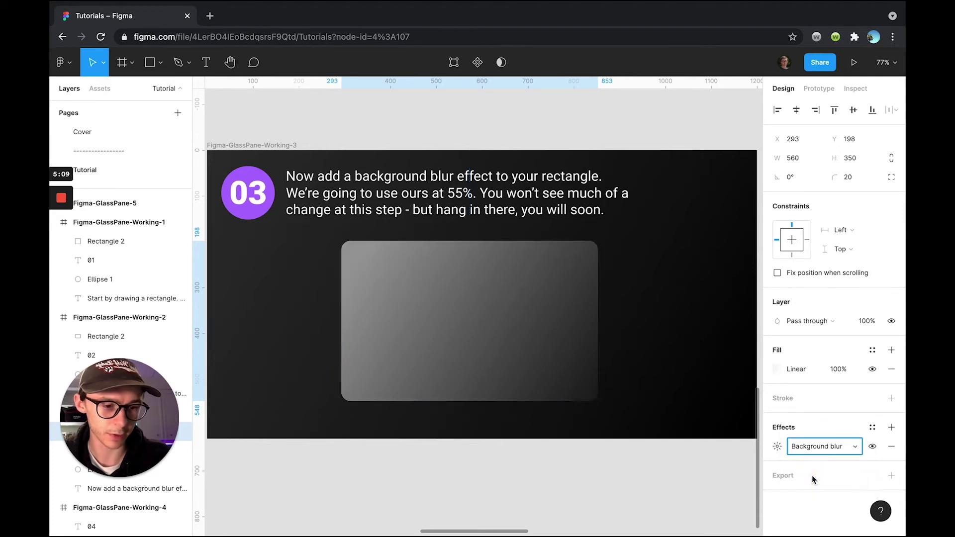
click(777, 446)
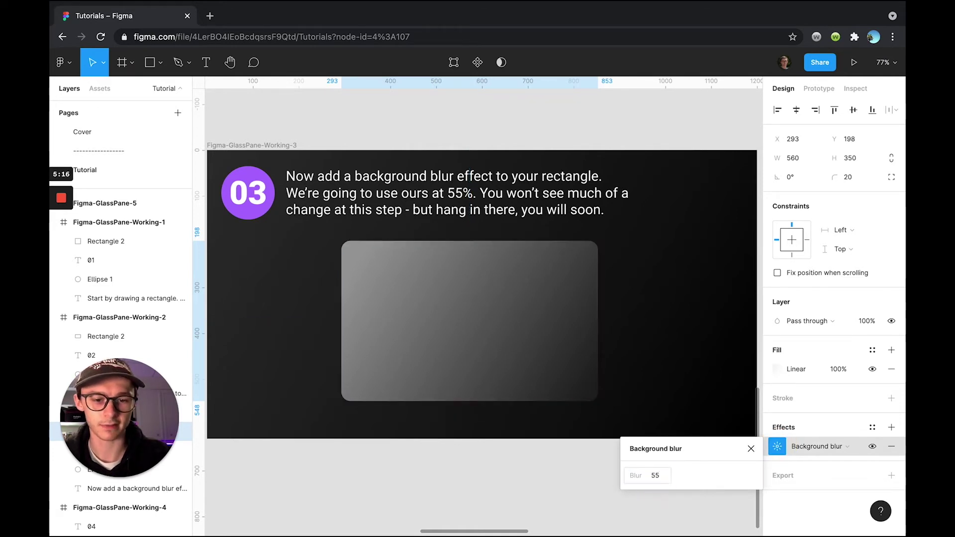
click(398, 462)
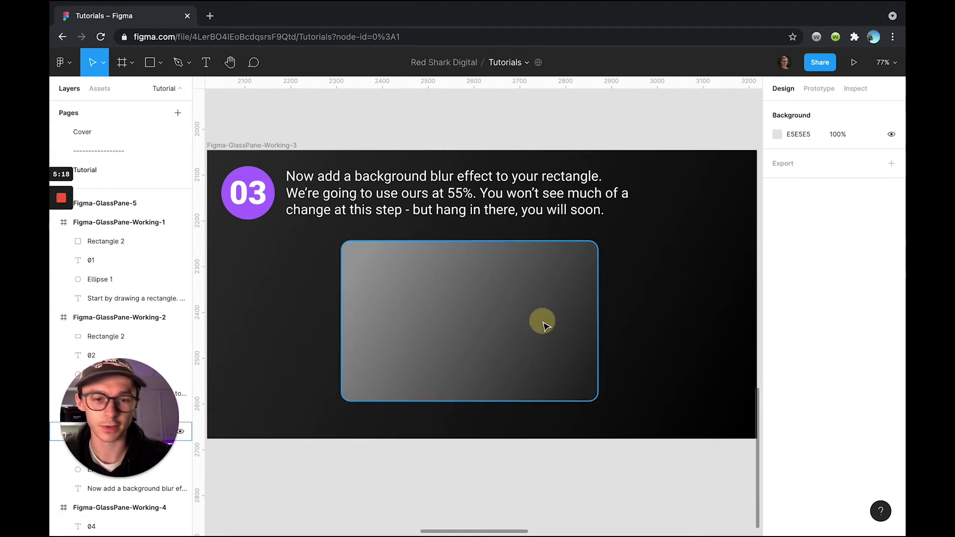
click(541, 307)
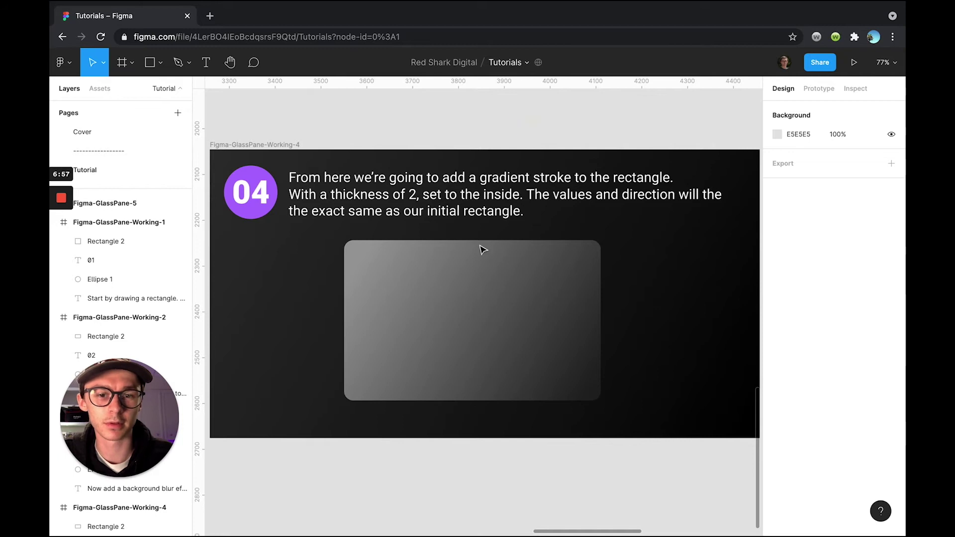
Add a purple AE6FFF stroke to the step 04 rectangle
click(464, 320)
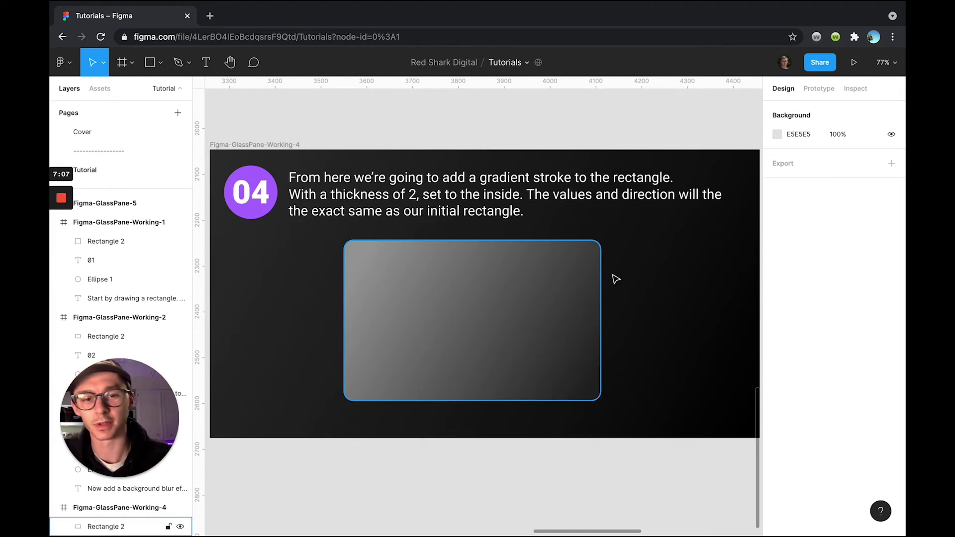
click(433, 269)
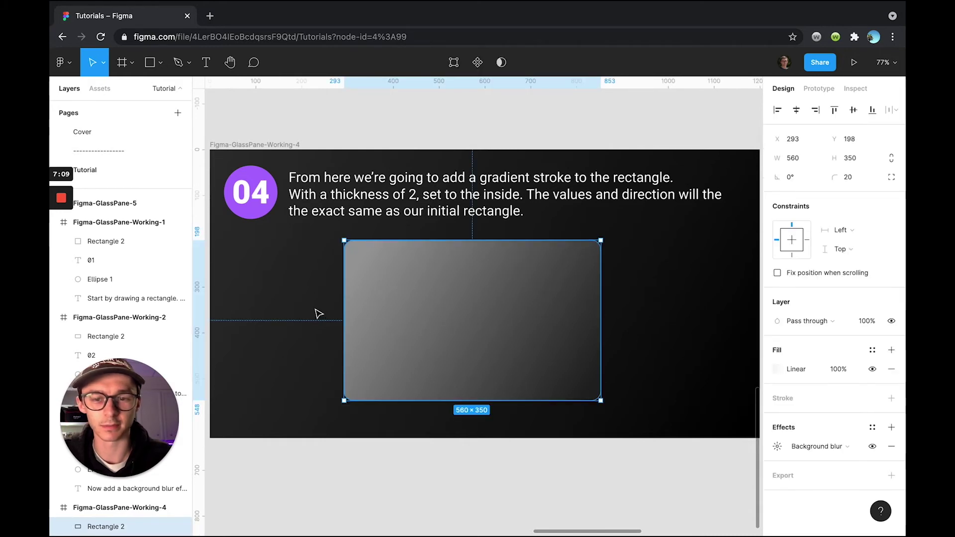
click(314, 288)
click(406, 297)
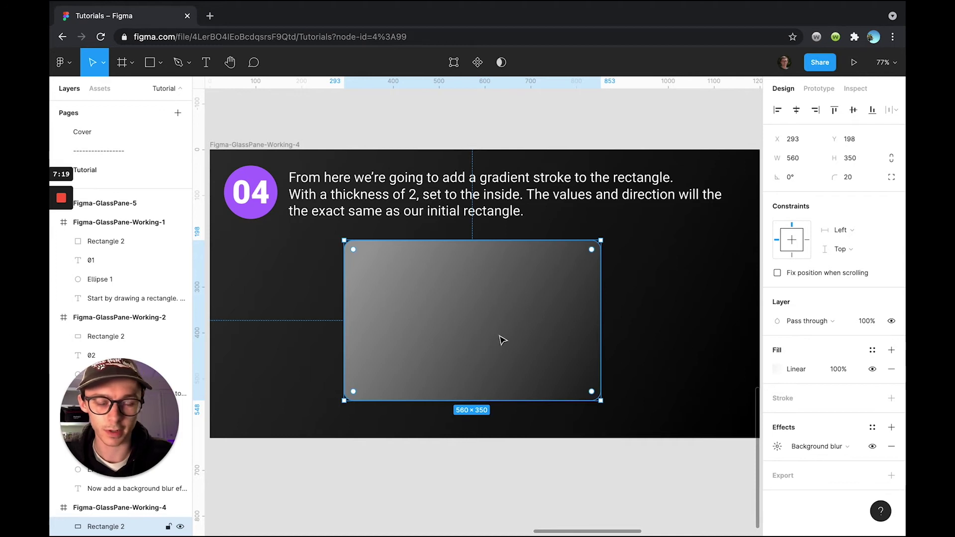
click(891, 399)
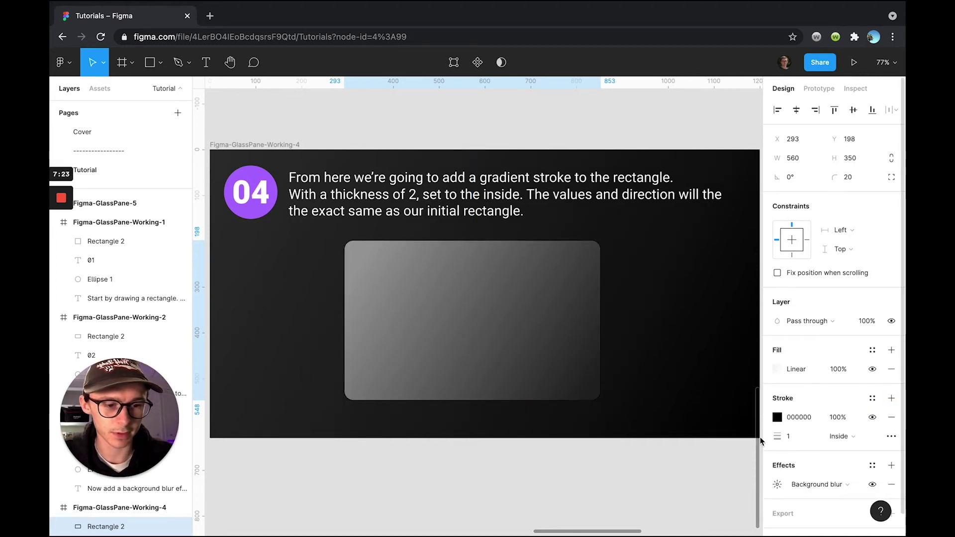
click(777, 416)
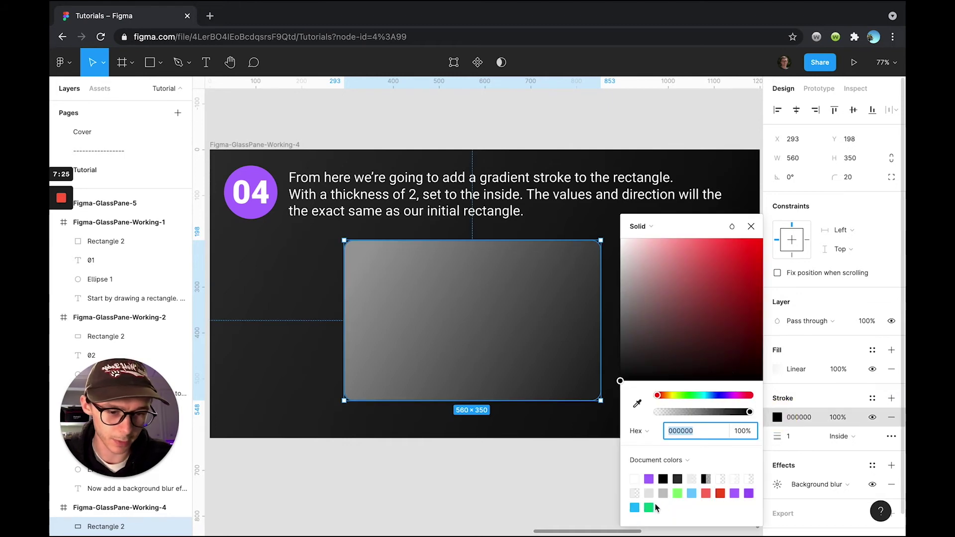
click(648, 478)
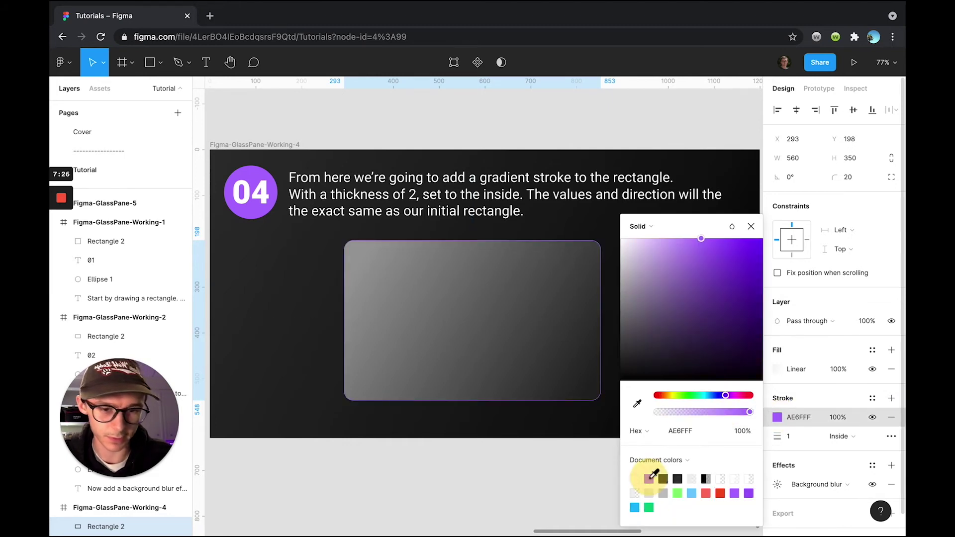
Set the stroke weight to 2 and keep its position Inside
click(797, 436)
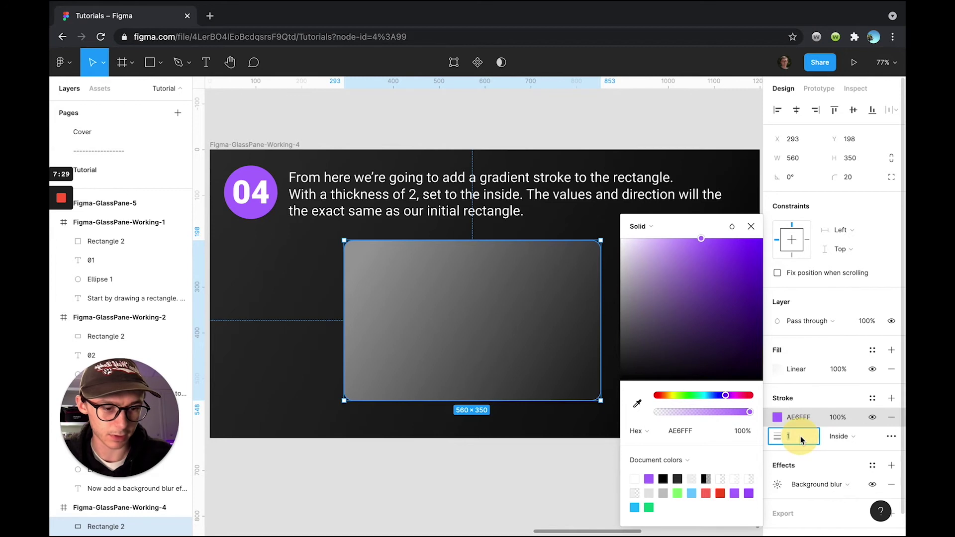
text(2)
key(Return)
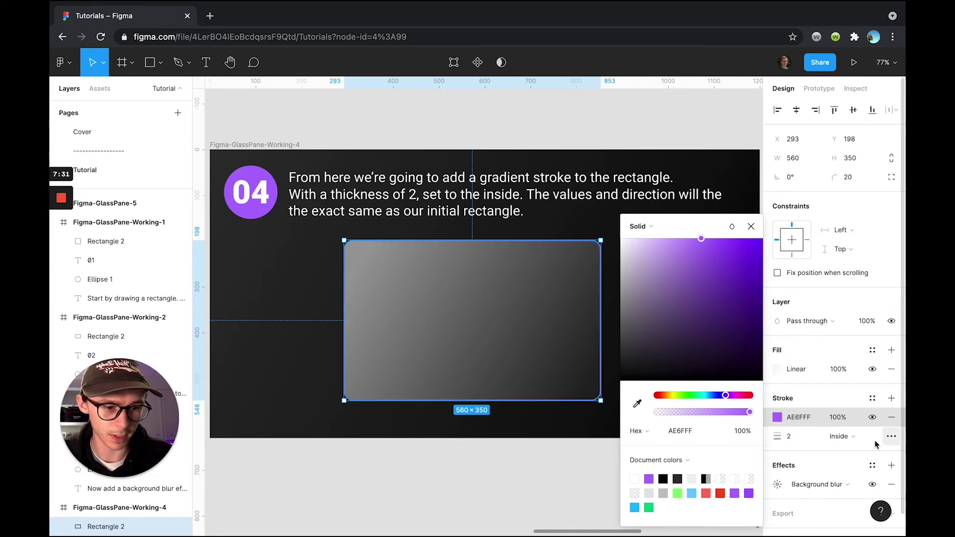
click(856, 438)
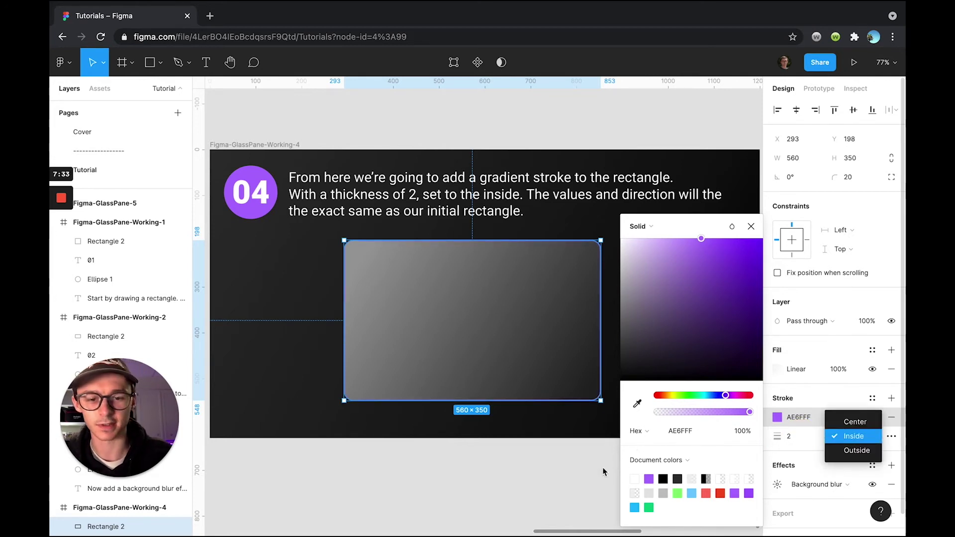
click(302, 333)
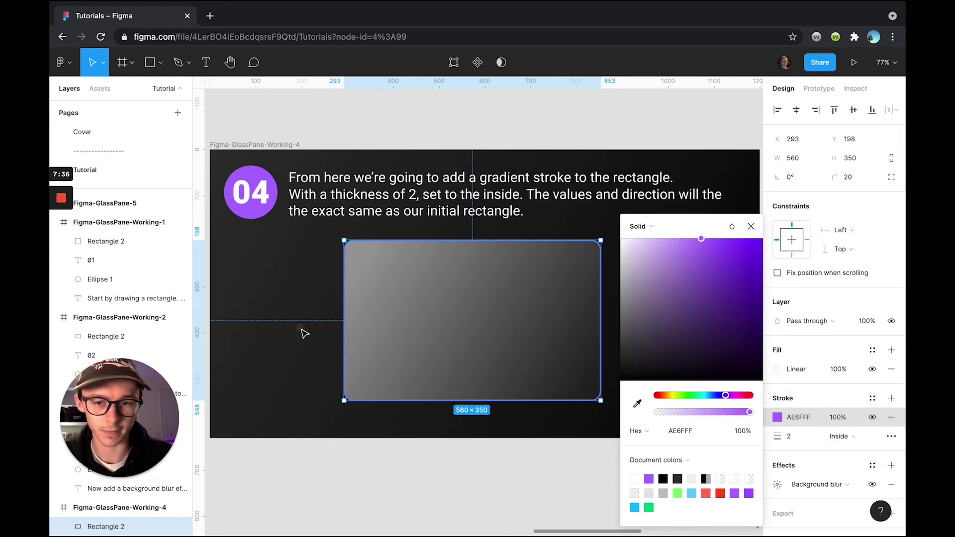
click(751, 227)
click(655, 246)
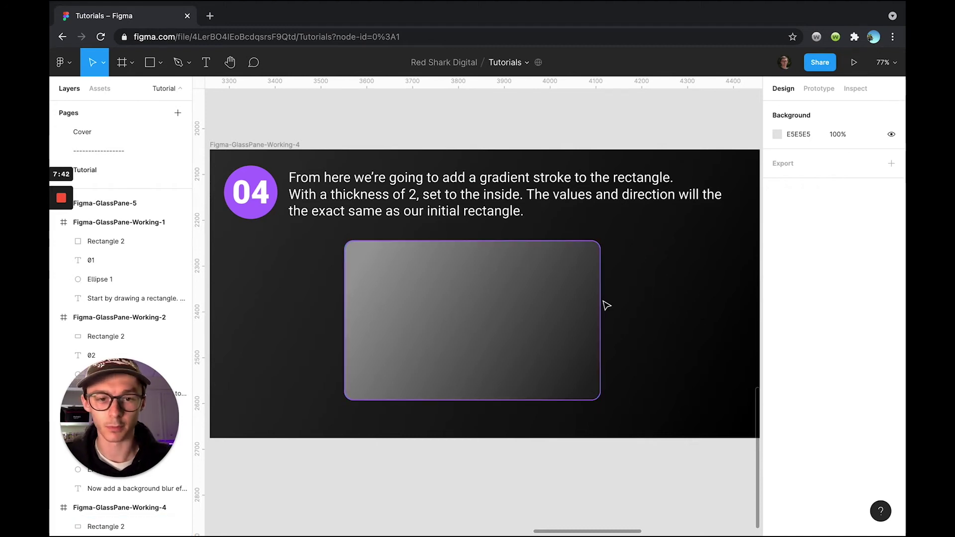
click(586, 300)
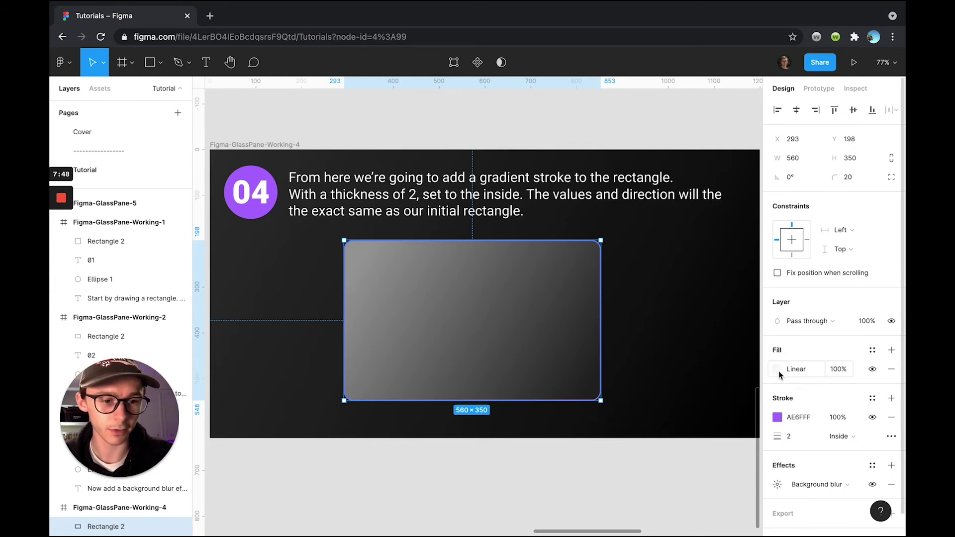
Turn the stroke into a linear gradient with its first stop EFEFEF at 8%
click(777, 417)
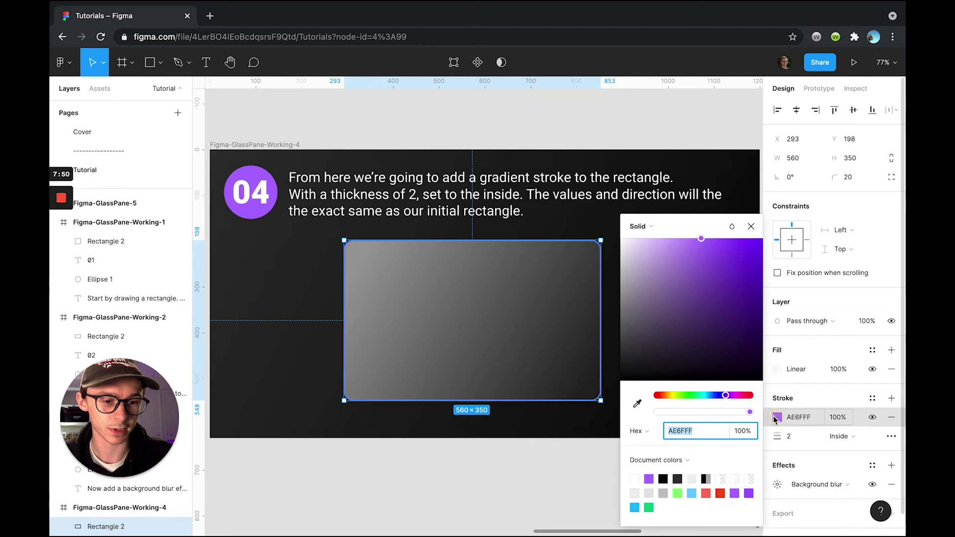
click(652, 227)
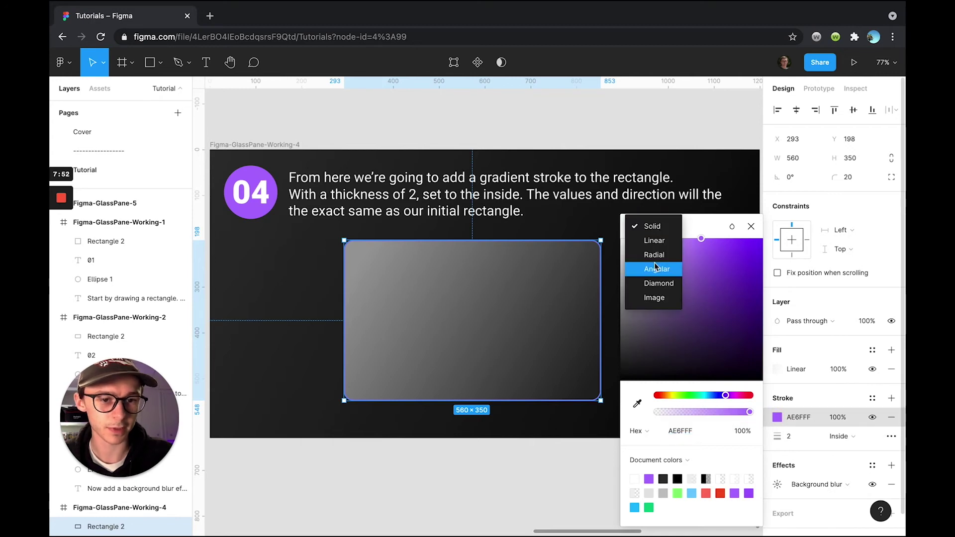
click(654, 240)
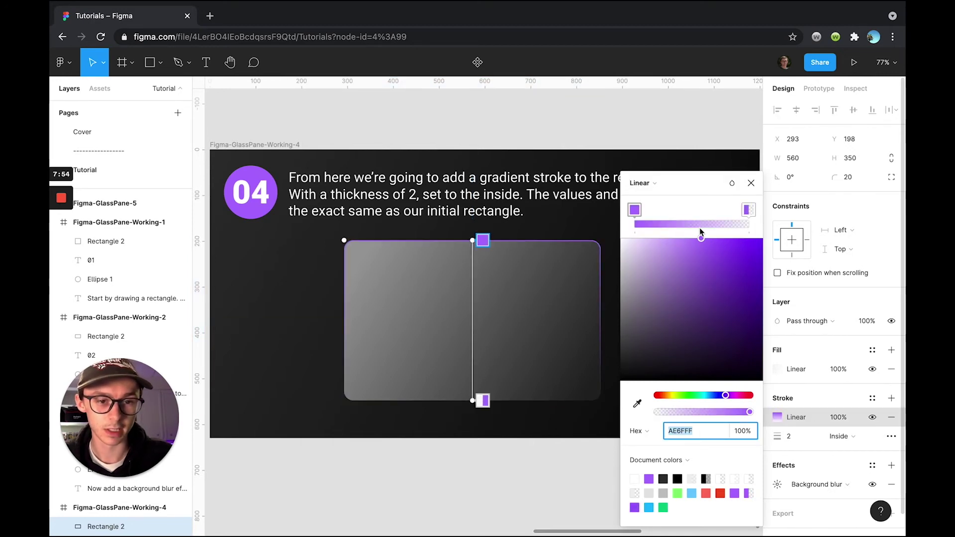
click(634, 209)
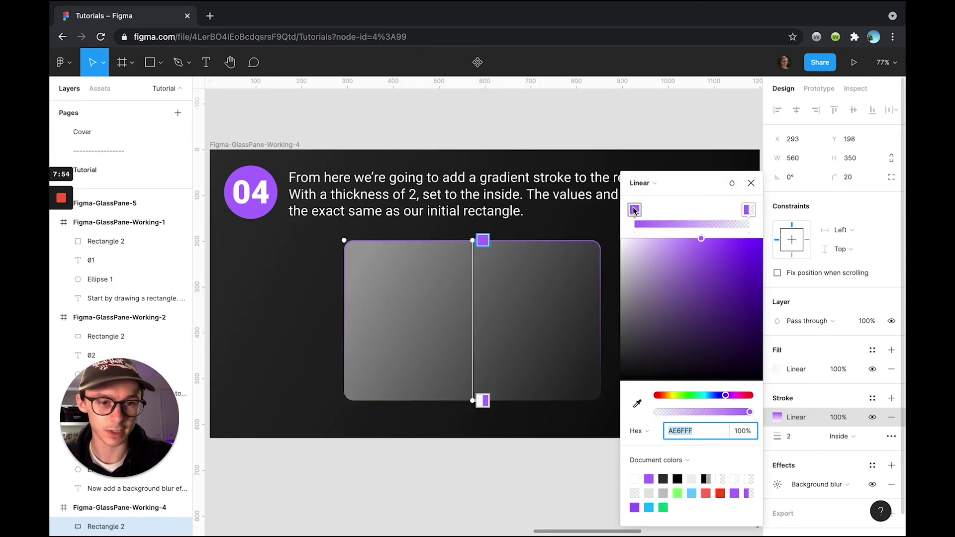
click(634, 479)
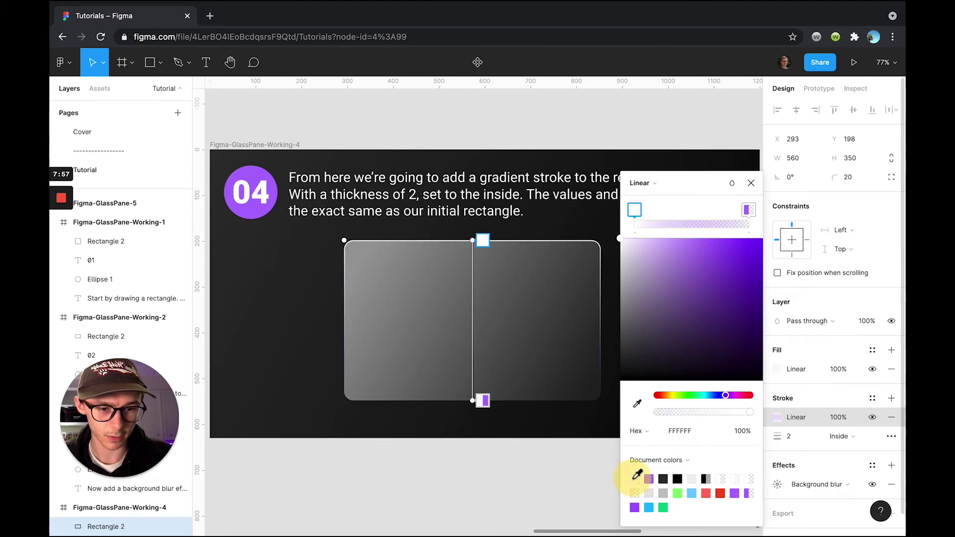
click(719, 479)
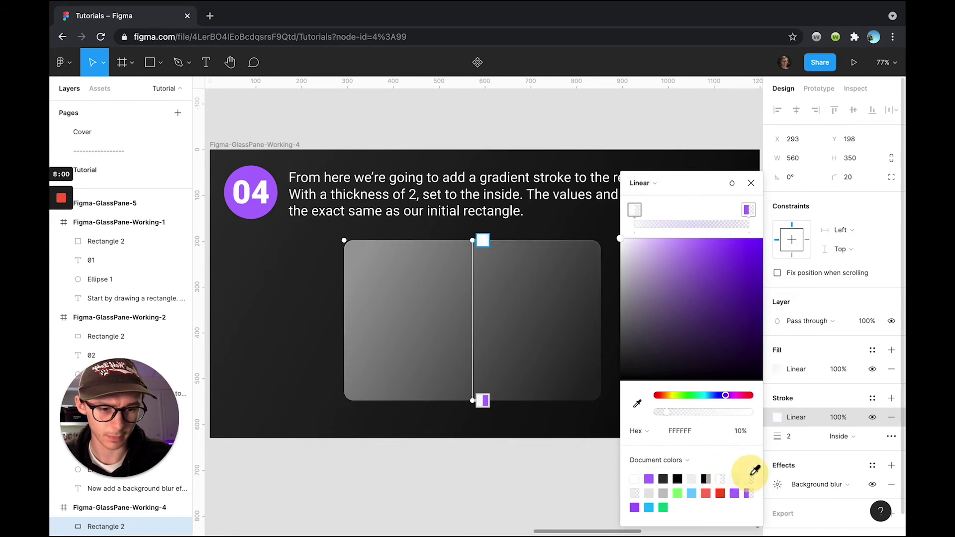
click(636, 494)
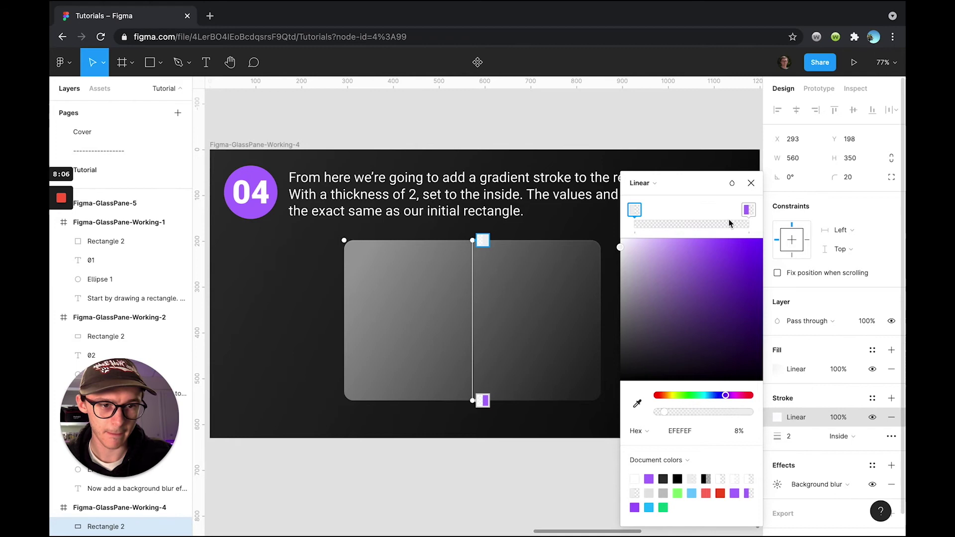
Make the second stop E5E5E5 at 60% and angle the gradient from the top-left corner
click(748, 209)
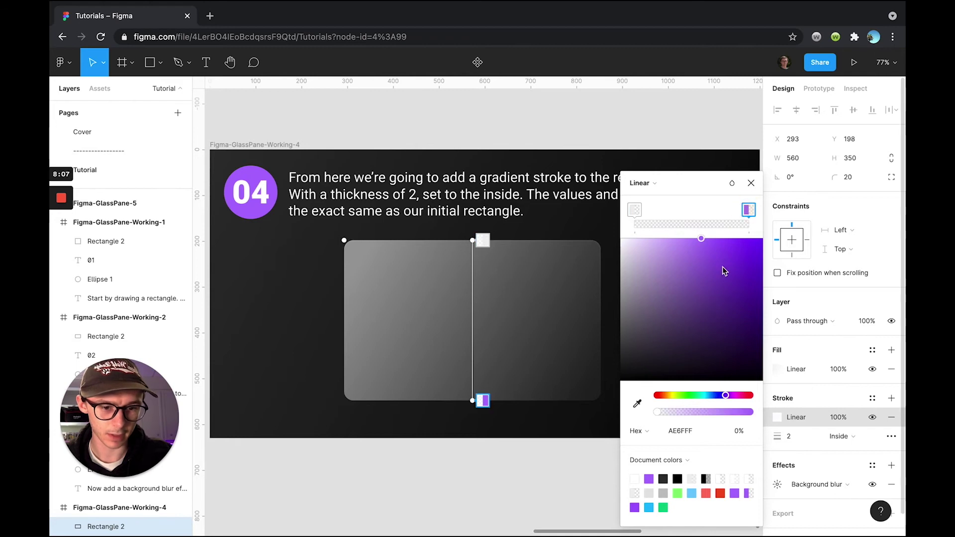
click(649, 492)
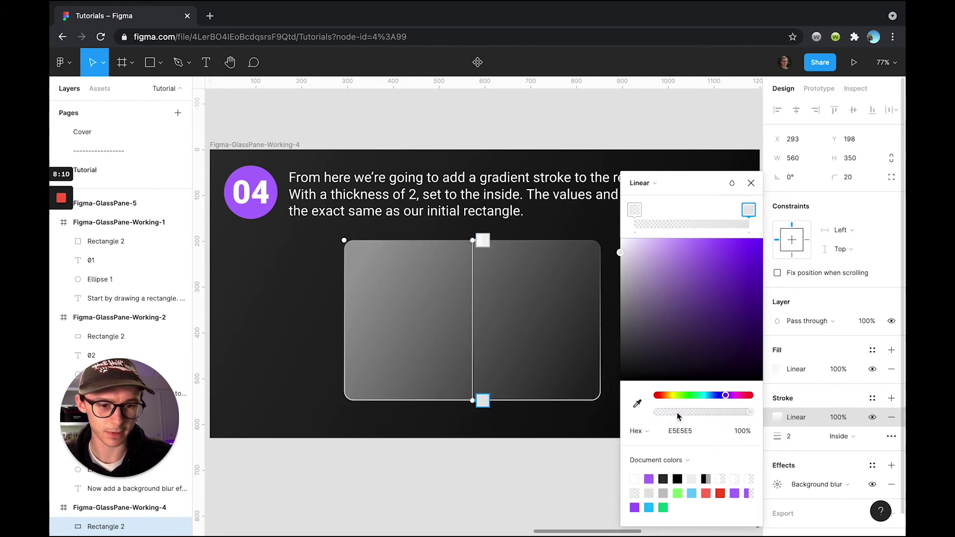
click(738, 432)
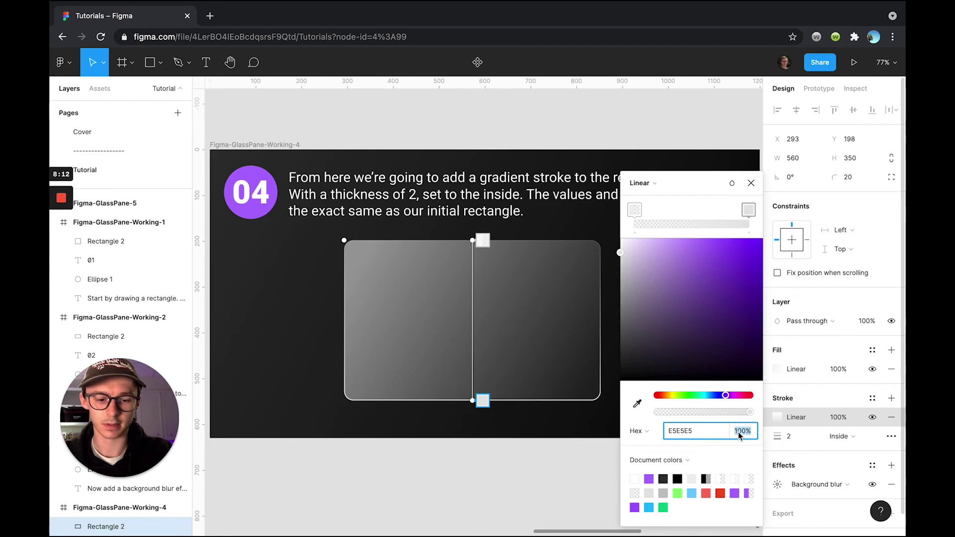
text(60)
key(Return)
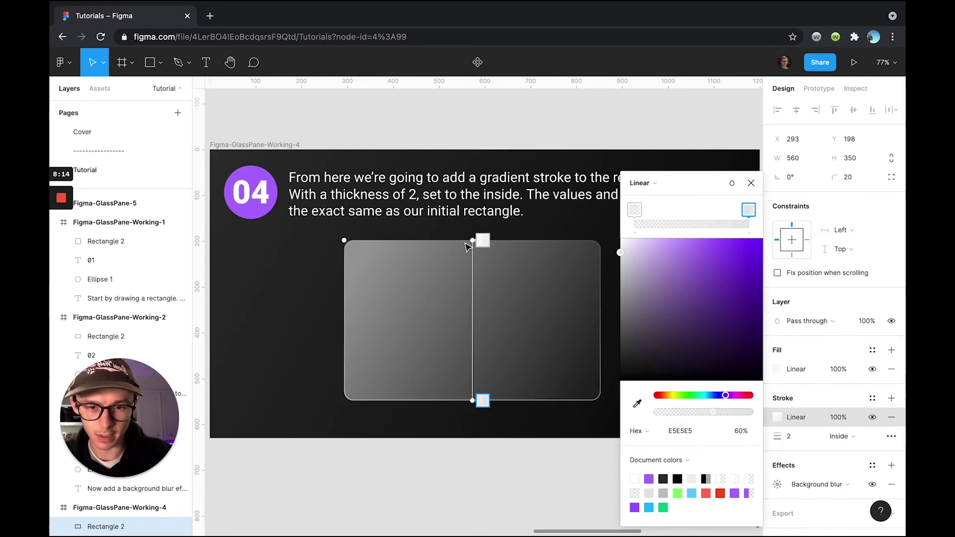
drag(470, 238, 584, 395)
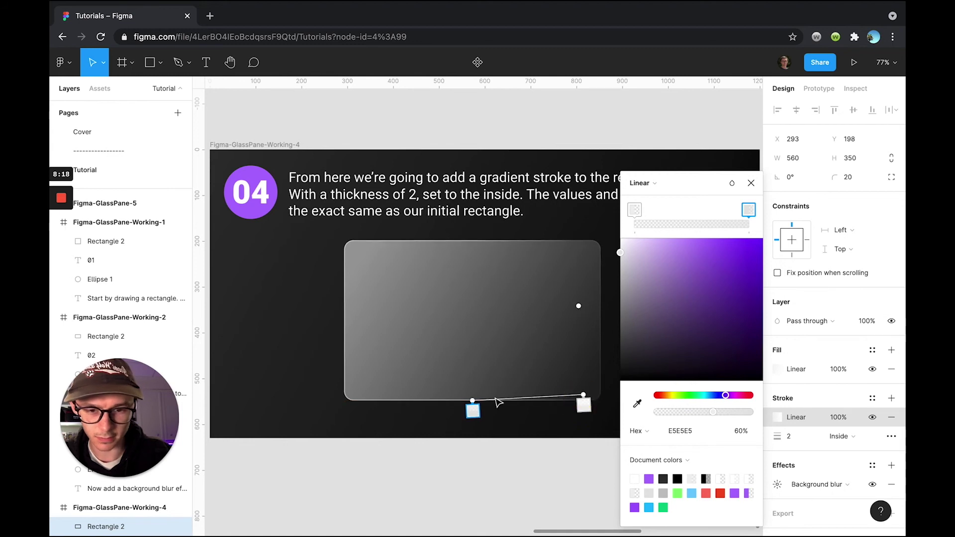
drag(473, 396, 357, 250)
Deselect the glass pane and pan over to the Figma-GlassPane-Working-5 frame
click(751, 183)
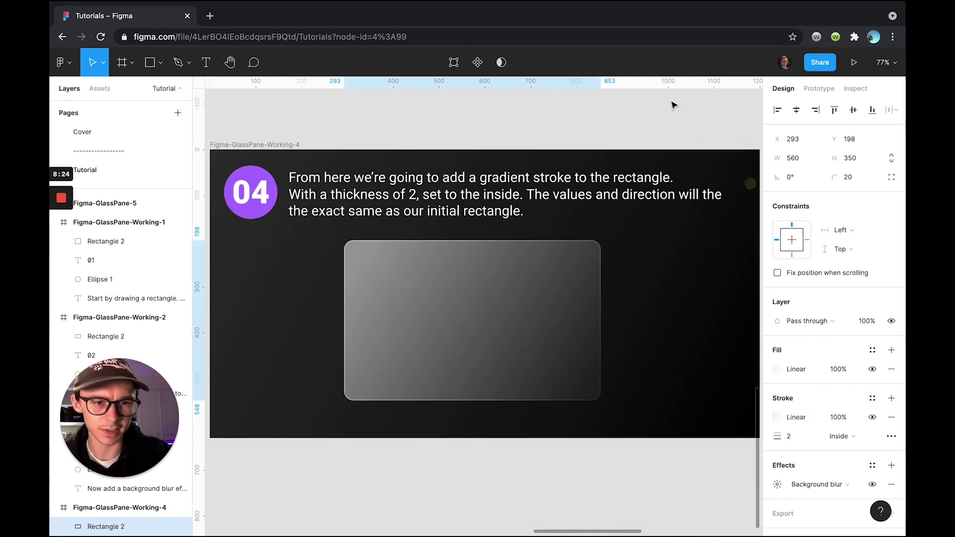
click(671, 122)
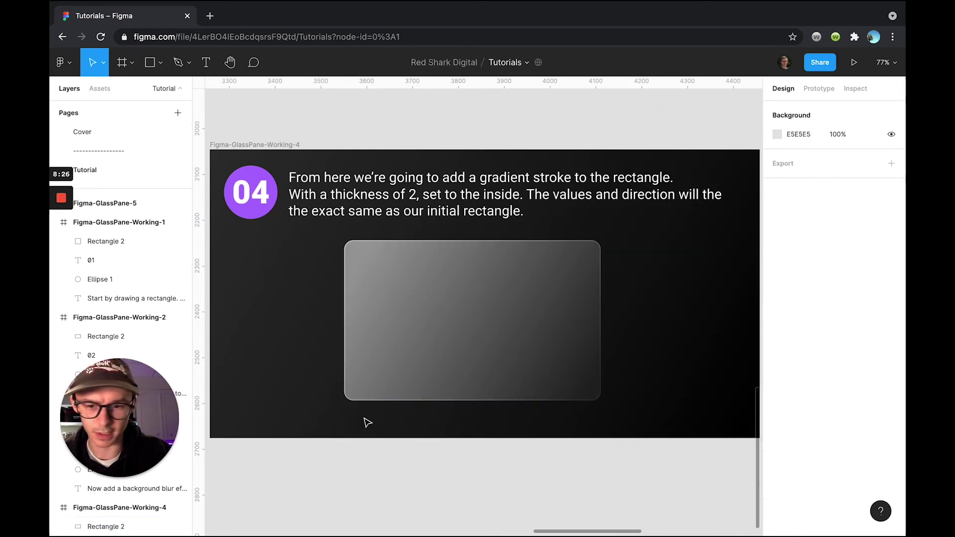
ctrl+scroll(358, 313, up, 5)
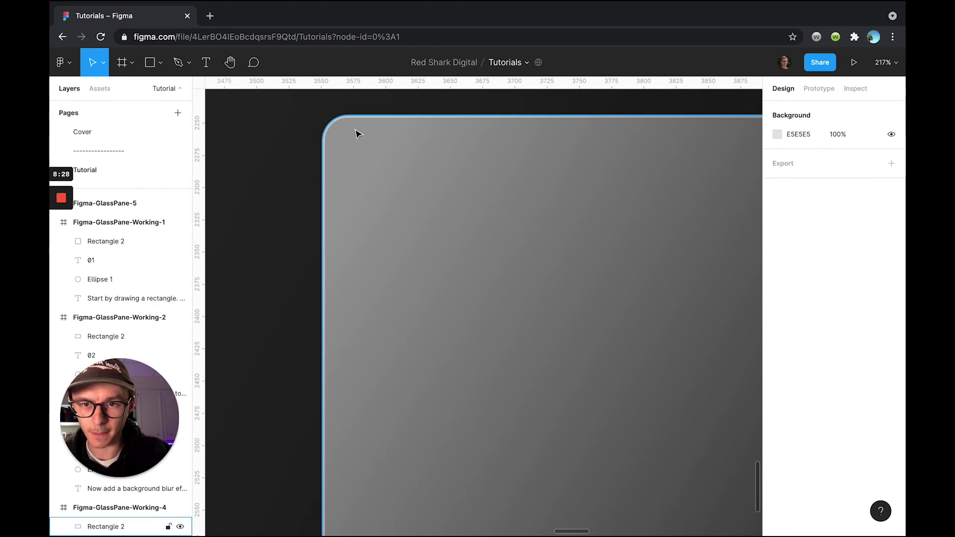
ctrl+scroll(321, 313, down, 2)
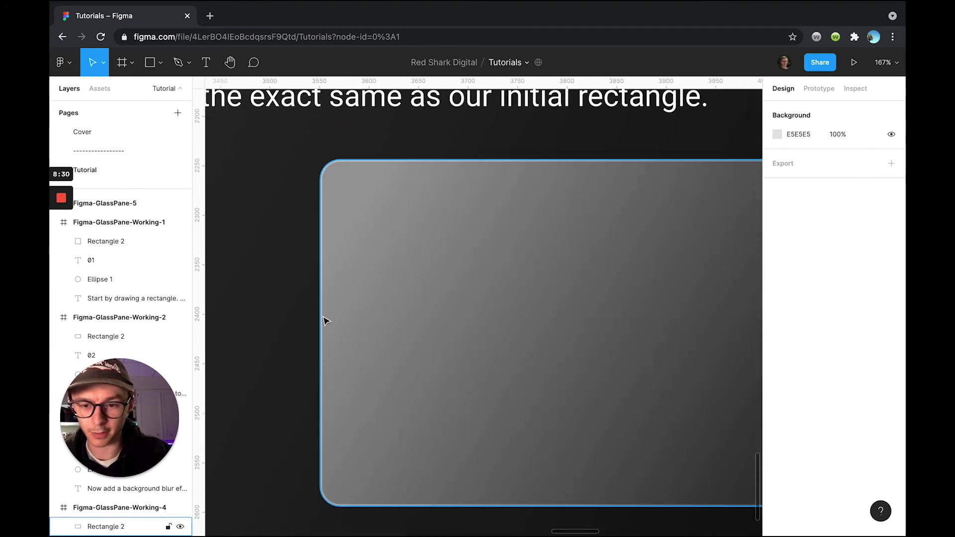
ctrl+scroll(324, 321, down, 2)
scroll(407, 353, right, 2)
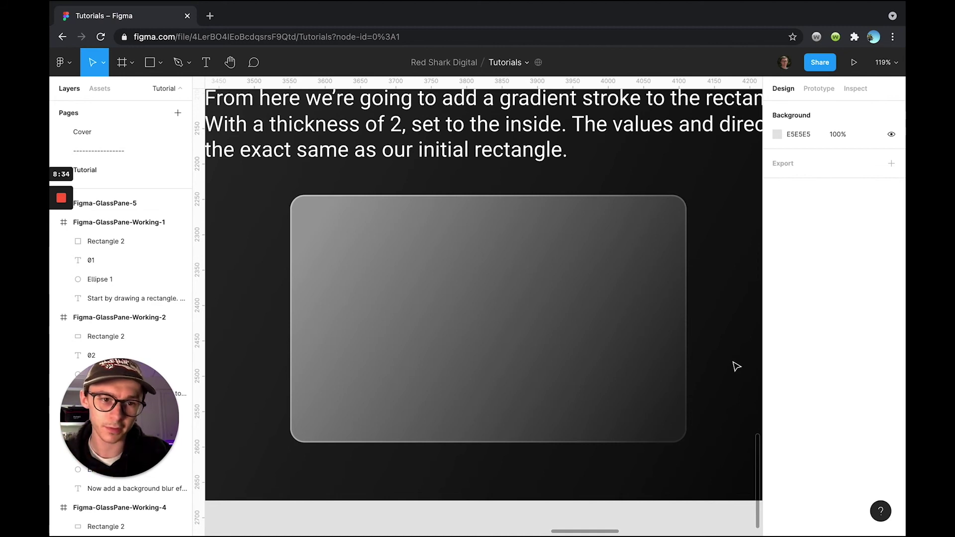
ctrl+scroll(713, 346, down, 3)
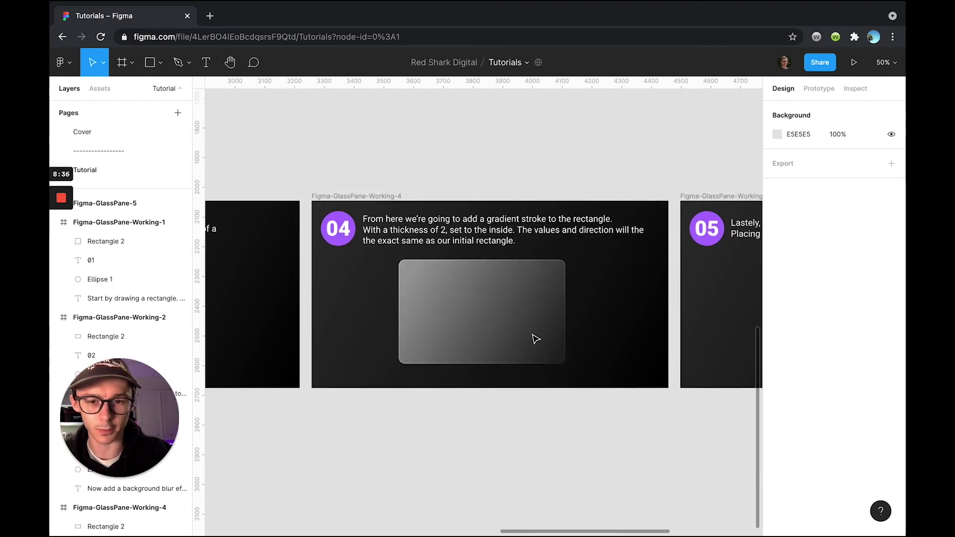
ctrl+scroll(535, 339, up, 3)
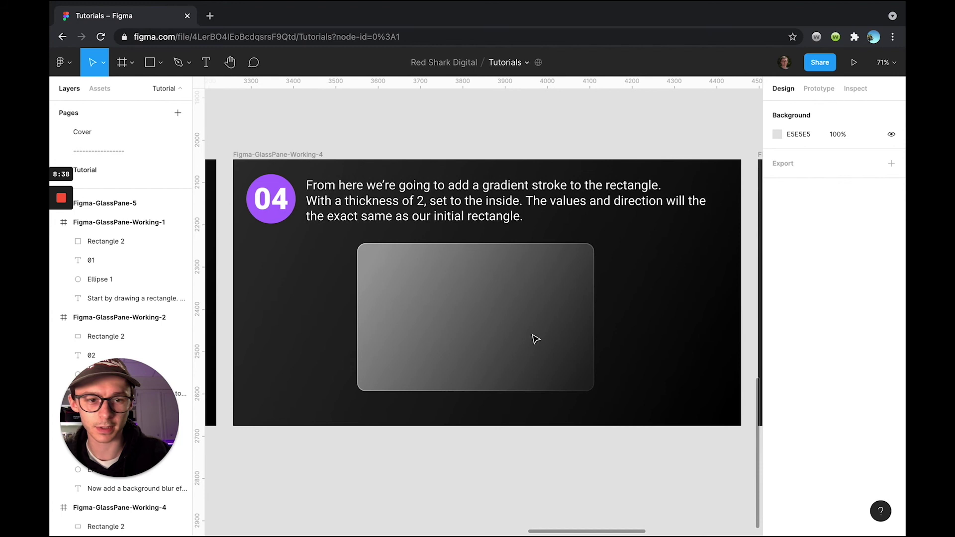
scroll(535, 339, right, 1)
click(477, 125)
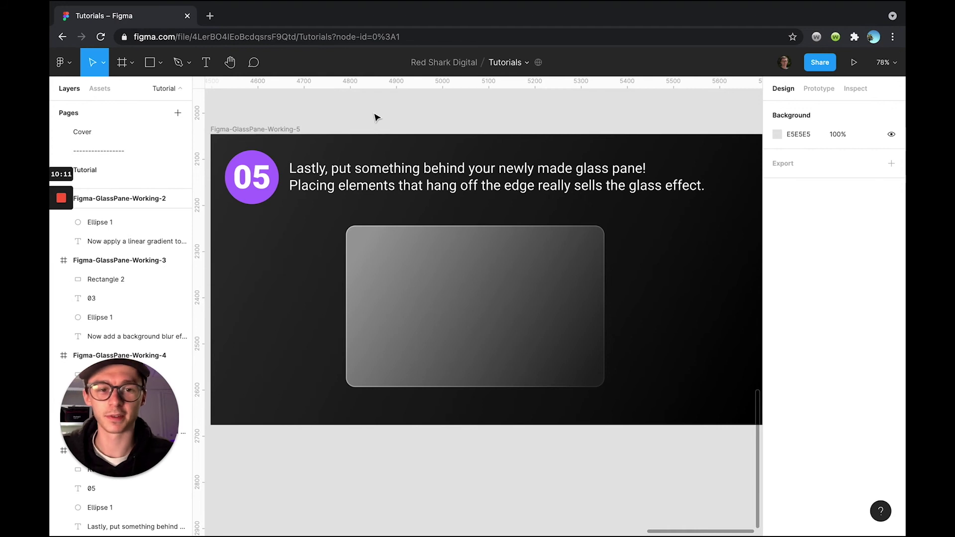
click(393, 283)
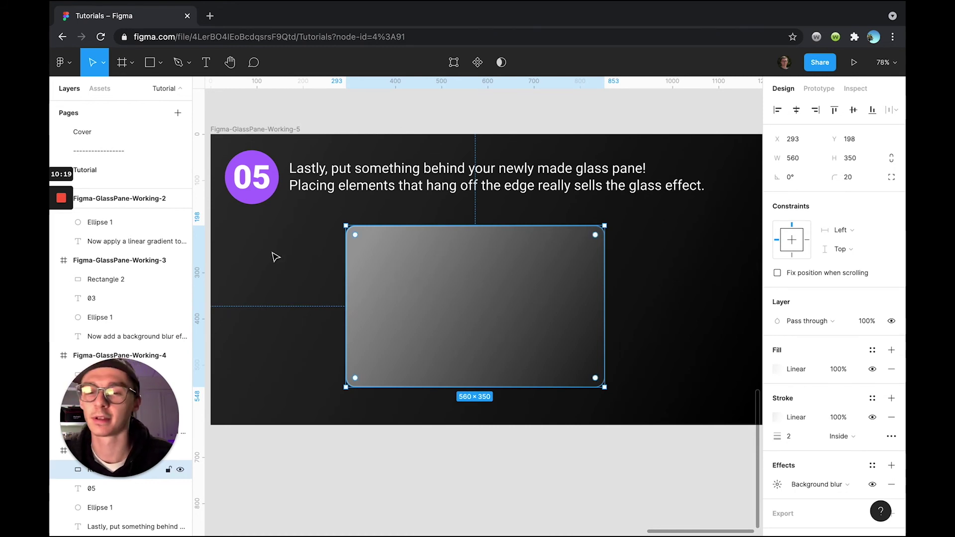
click(363, 119)
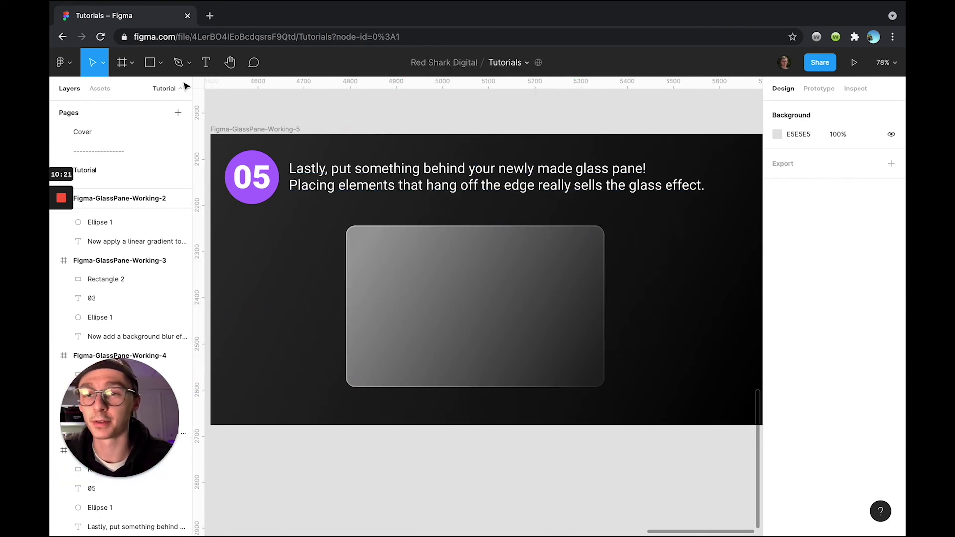
Draw a grey circle left of the glass pane and add a smaller 107×107 copy
click(161, 65)
click(147, 132)
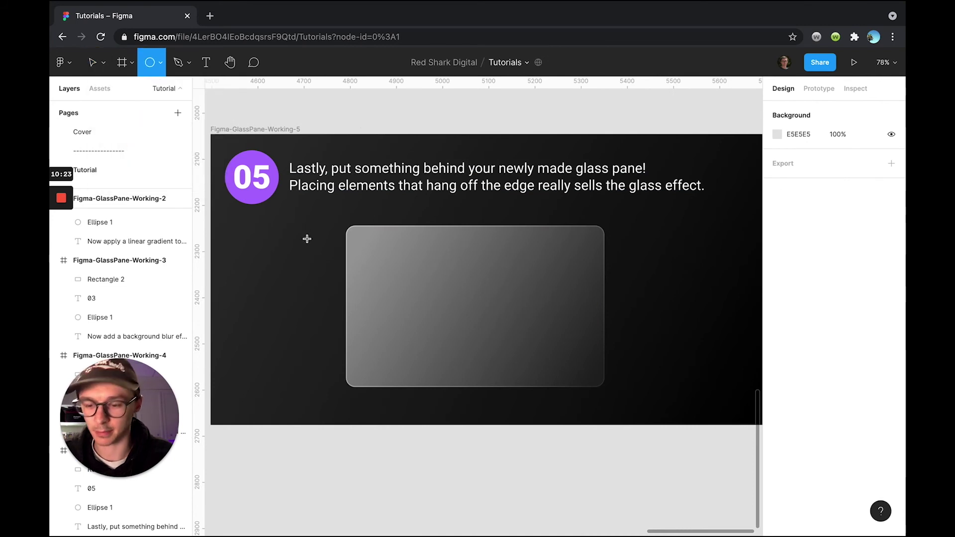
mouse_move(306, 239)
mouse_down()
mouse_move(397, 308)
mouse_move(394, 298)
mouse_move(337, 285)
mouse_move(381, 323)
mouse_up()
key(ctrl+c)
key(ctrl+v)
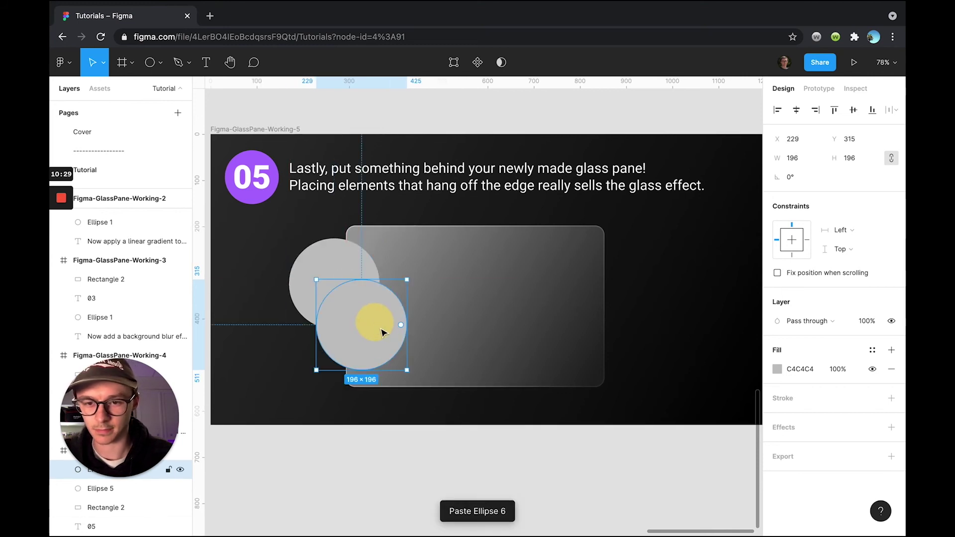
drag(408, 370, 365, 312)
shift+click(320, 267)
drag(319, 267, 345, 267)
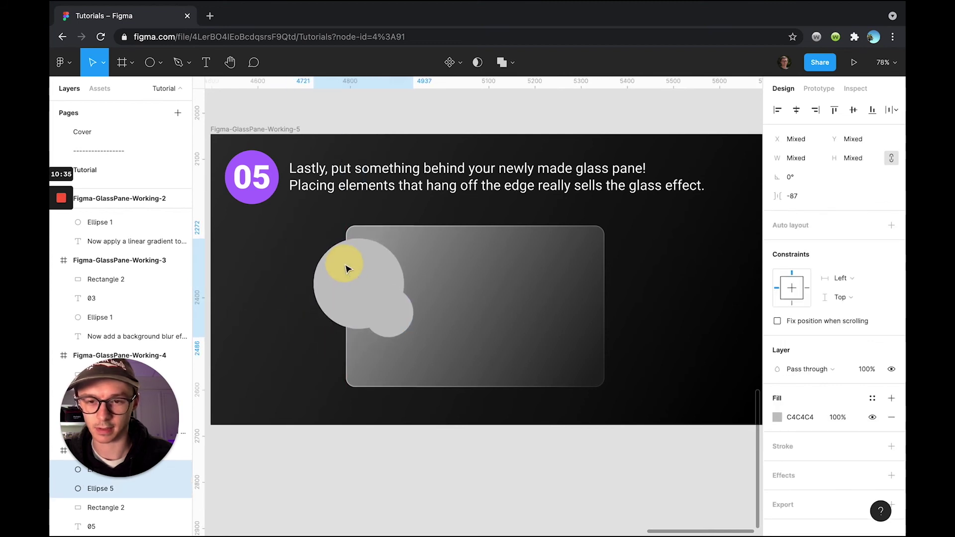
click(273, 355)
click(363, 271)
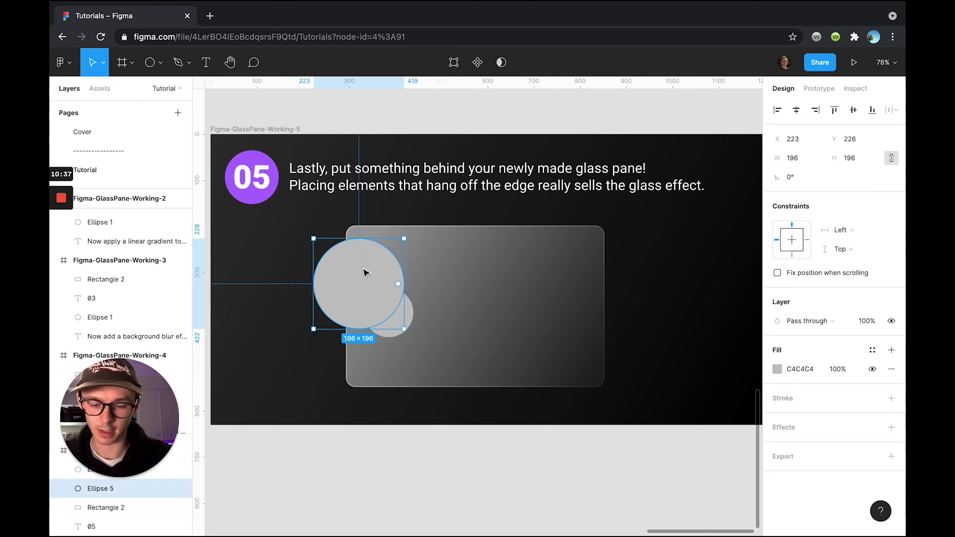
Paste a third circle and enlarge it to 421×421 at the pane's lower right
key(ctrl+v)
drag(375, 279, 549, 370)
drag(580, 325, 680, 254)
drag(621, 294, 618, 328)
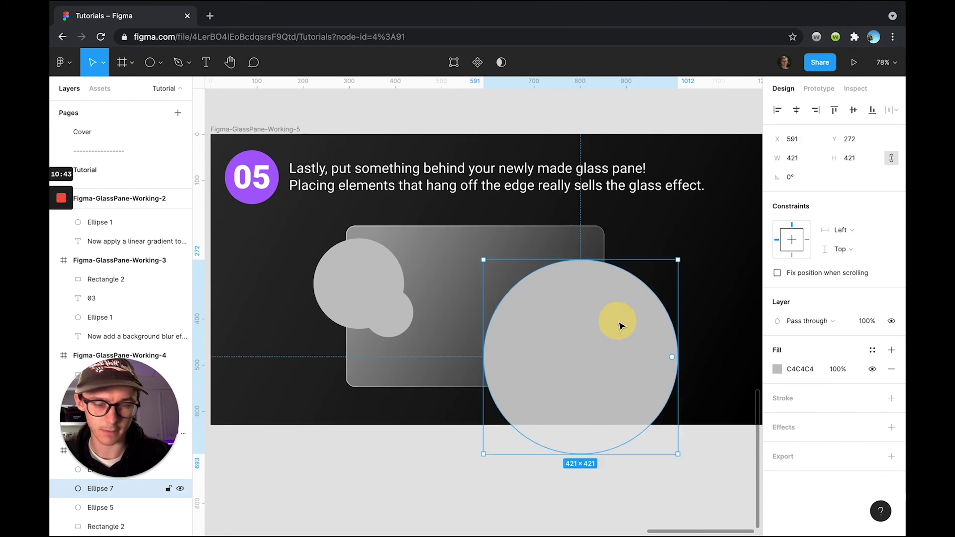
Fill the largest circle purple AE6FFF, the smallest blue 6FCBFF and the medium red FF7262
click(777, 368)
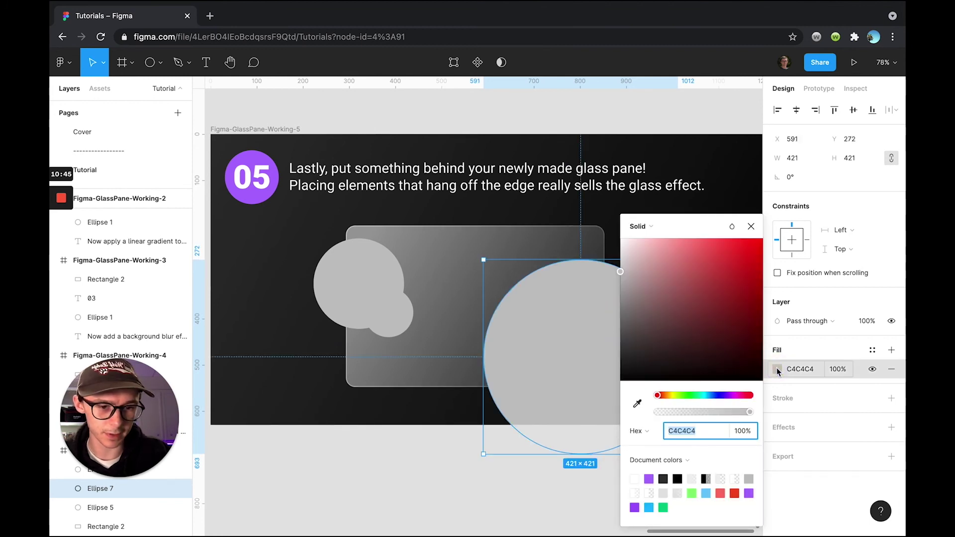
click(649, 478)
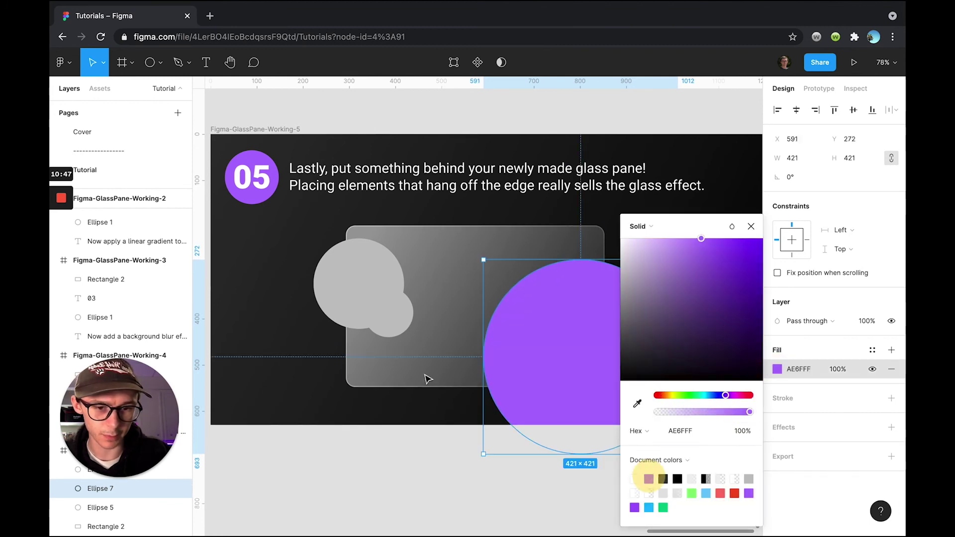
click(388, 317)
click(777, 369)
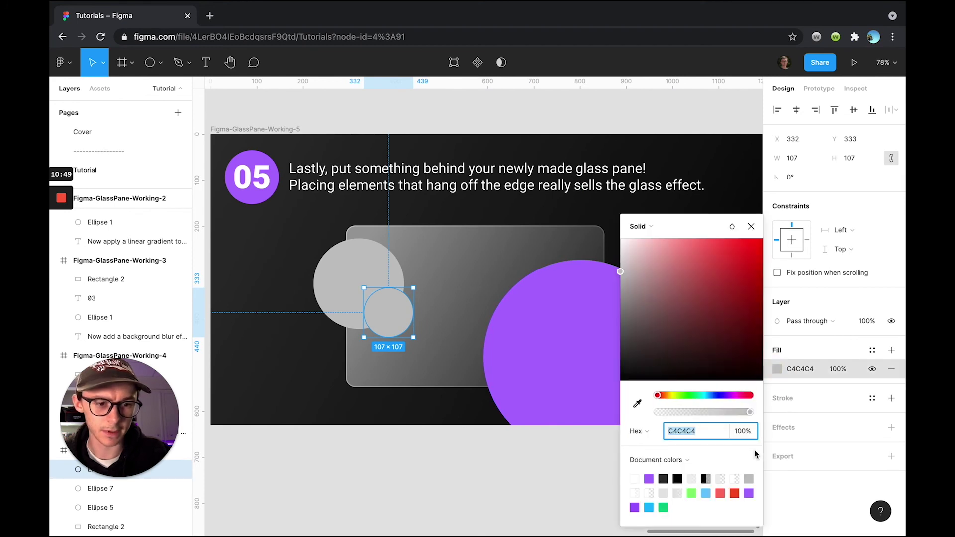
click(706, 493)
click(348, 271)
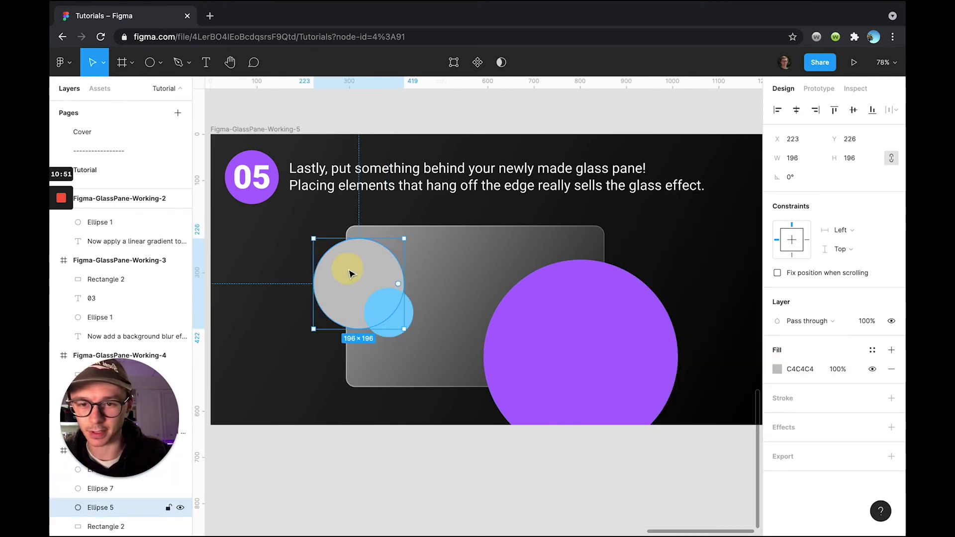
click(778, 369)
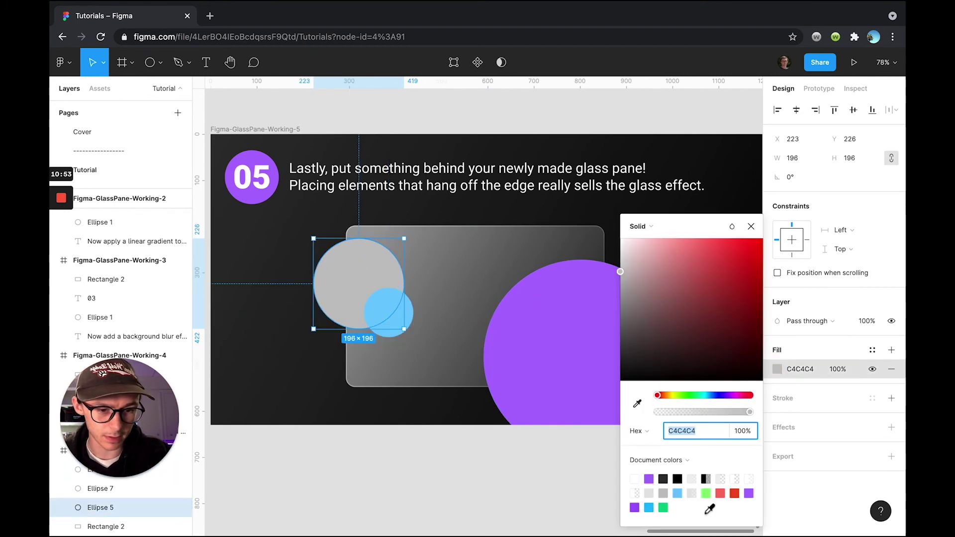
click(720, 493)
click(447, 499)
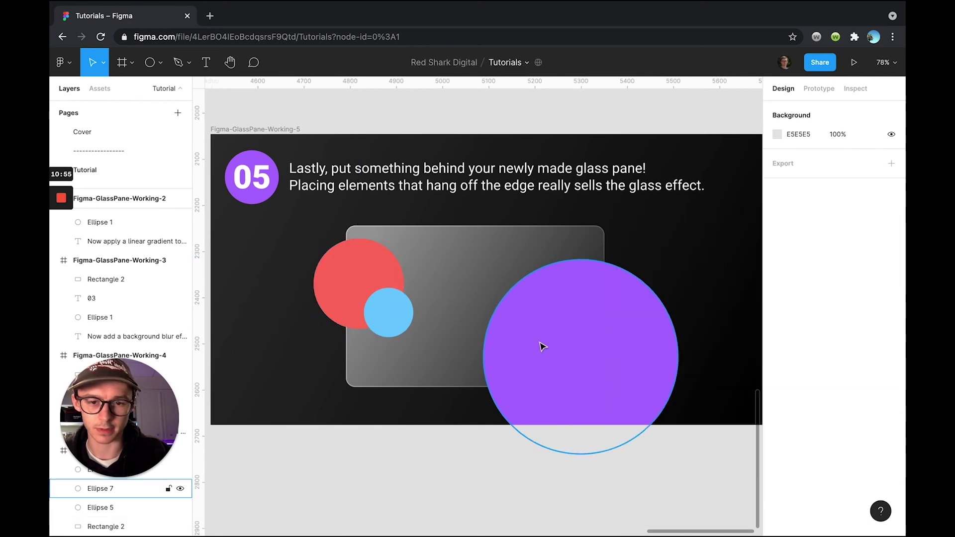
click(541, 345)
shift+click(388, 312)
shift+click(336, 294)
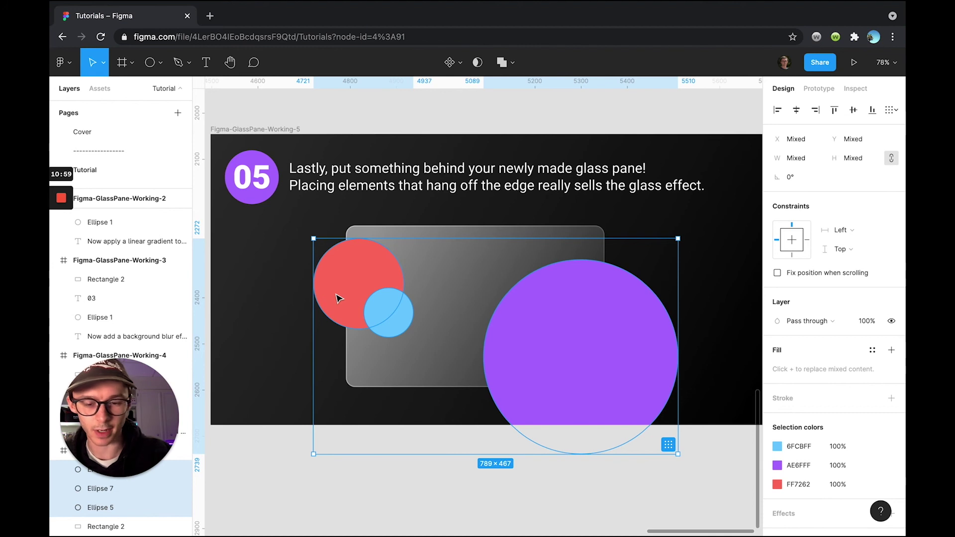
Send the red, blue and purple circles behind Rectangle 2 so they show blurred through the glass
key(super+bracketleft)
click(342, 483)
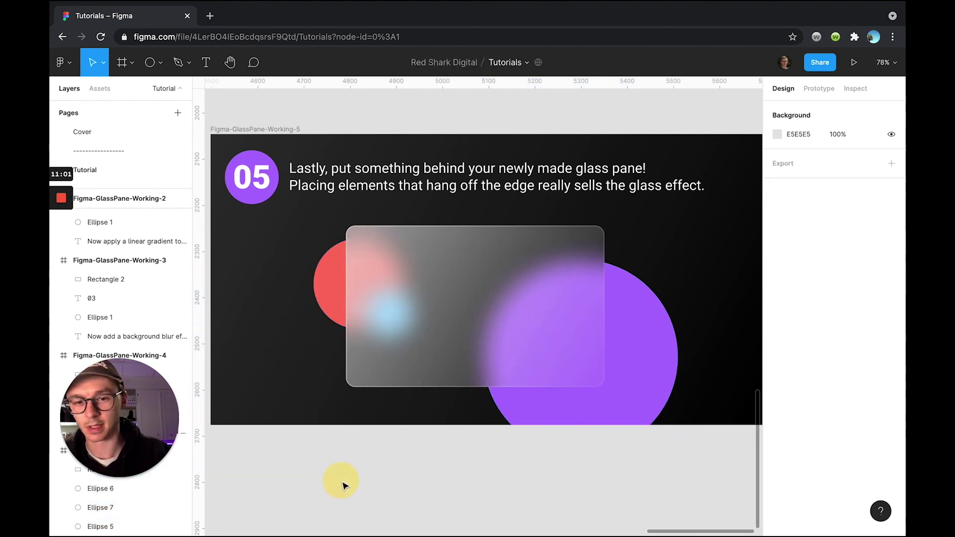
click(463, 321)
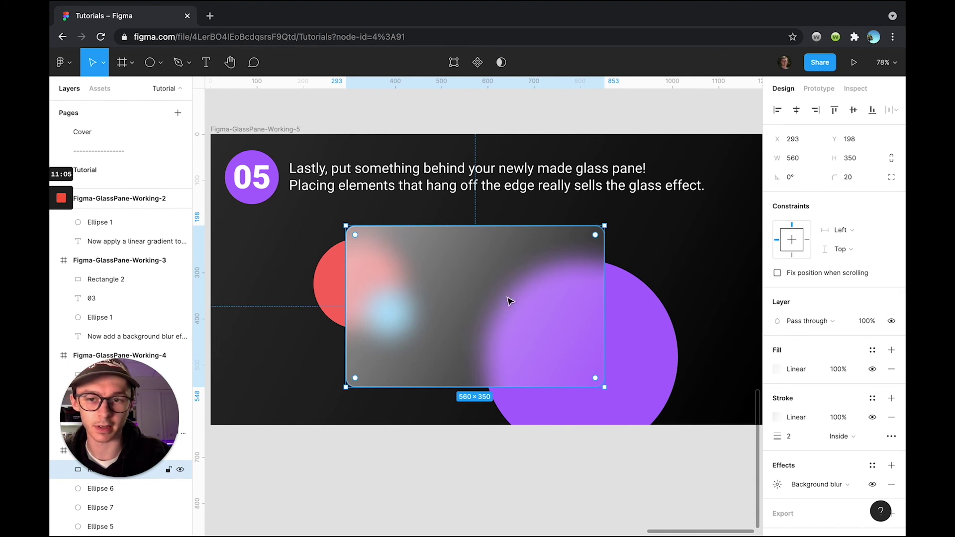
click(653, 114)
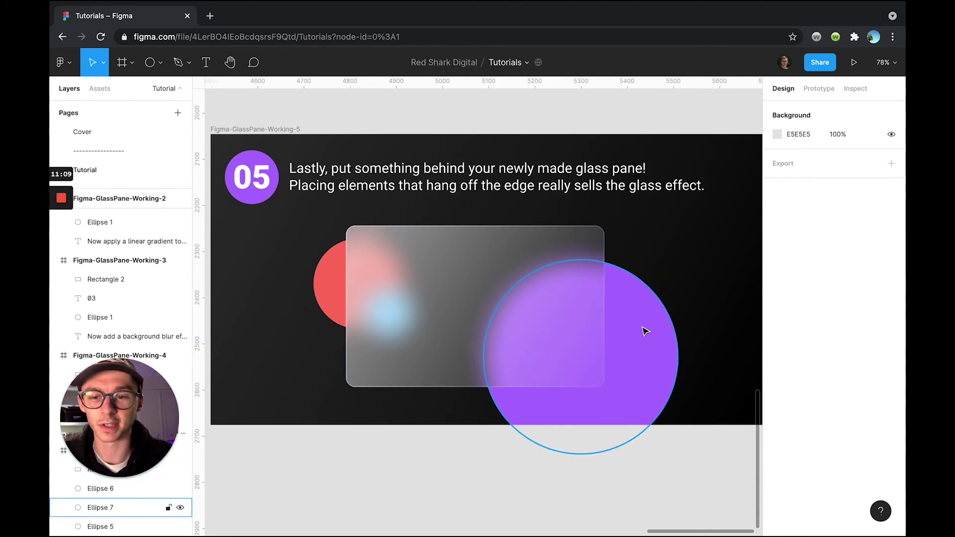
click(429, 308)
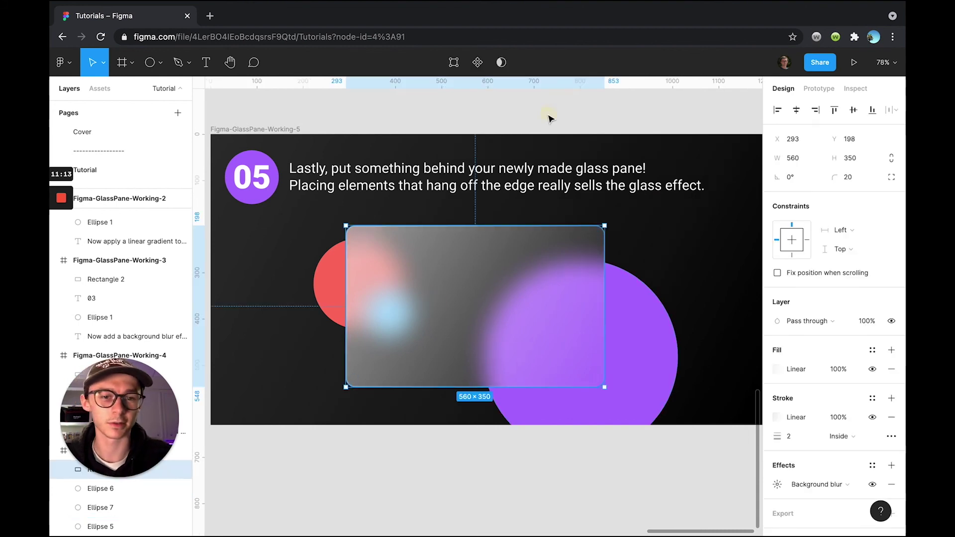
click(562, 132)
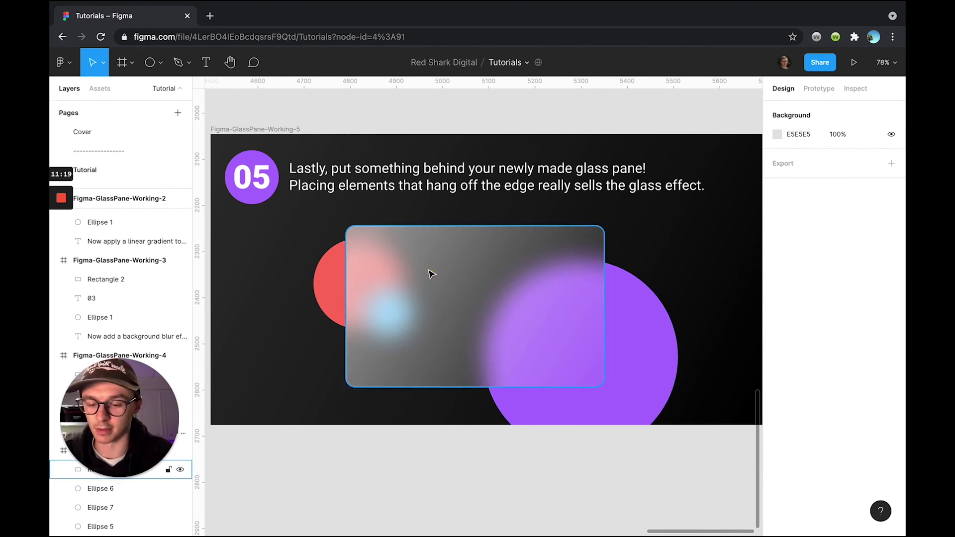
Drag the glass pane over the heading text, then settle it over the red and blue circles
drag(429, 272, 469, 188)
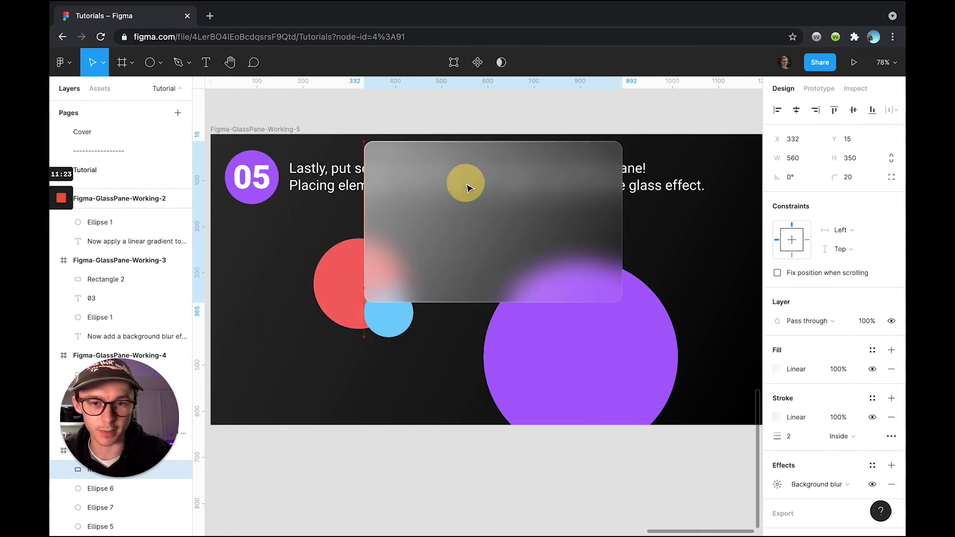
drag(409, 205, 277, 215)
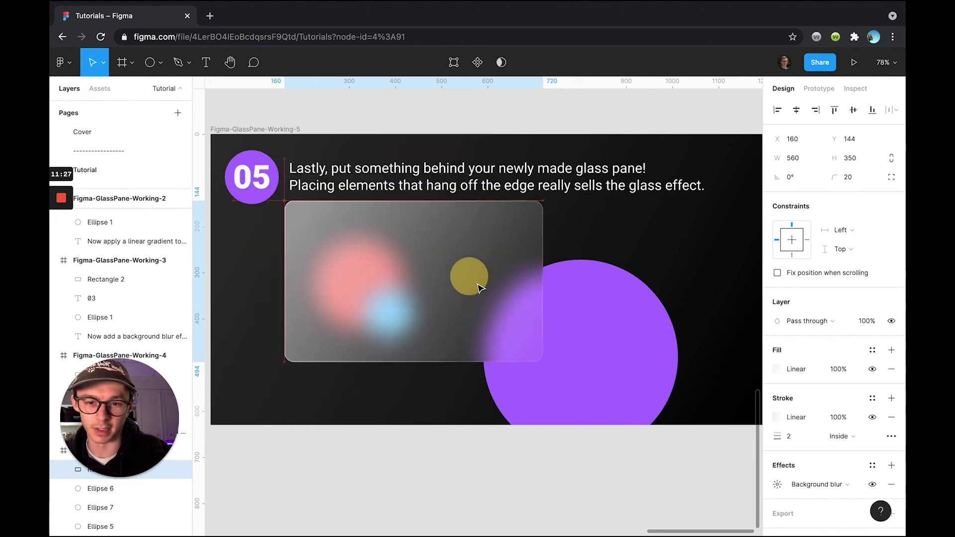